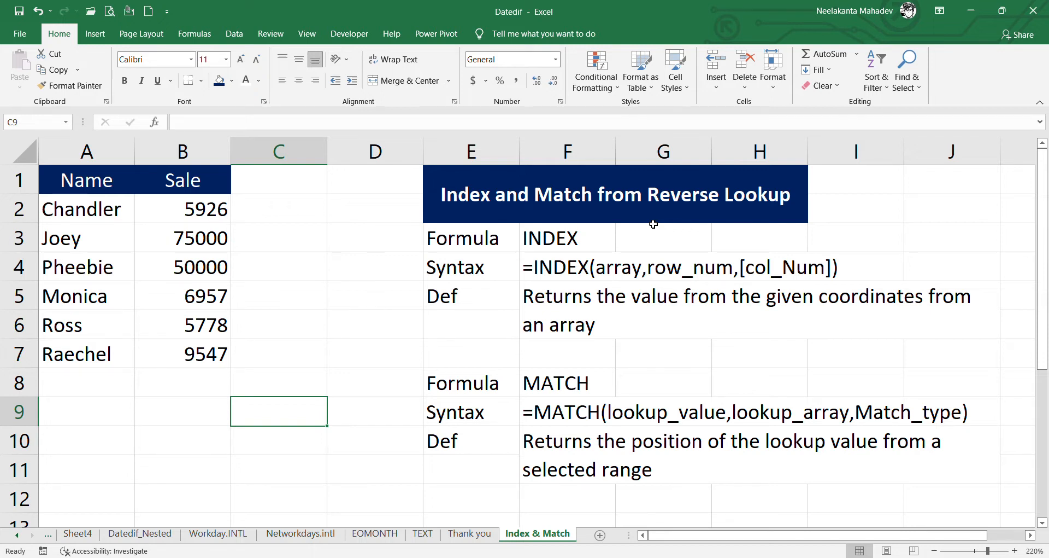
left_click(159, 414)
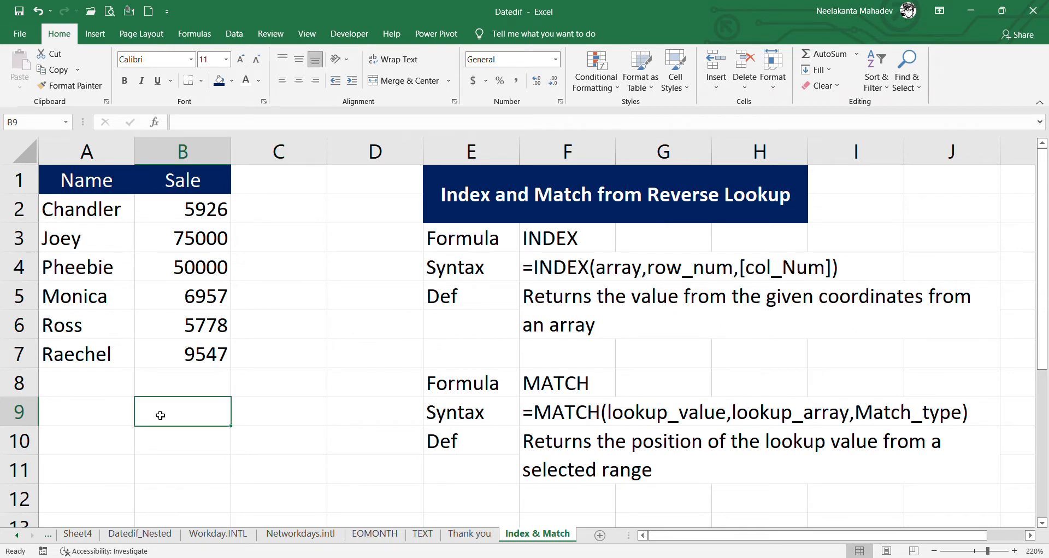
type("=Ross")
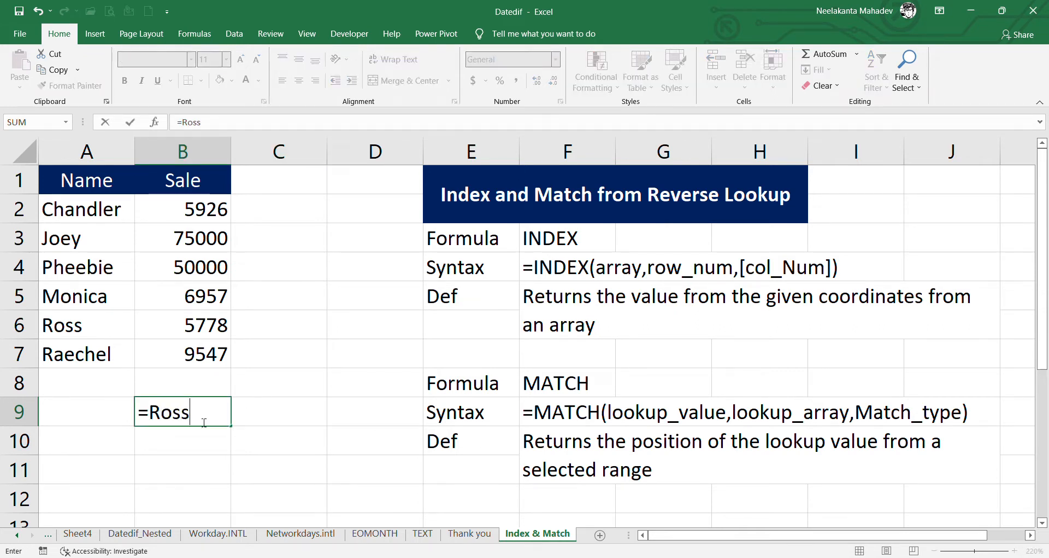
key("BackSpace")
key("BackSpace")
key("BackSpace")
key("BackSpace")
key("BackSpace")
Enter the name from cell A6 in cell A9 as the lookup value
left_click(119, 416)
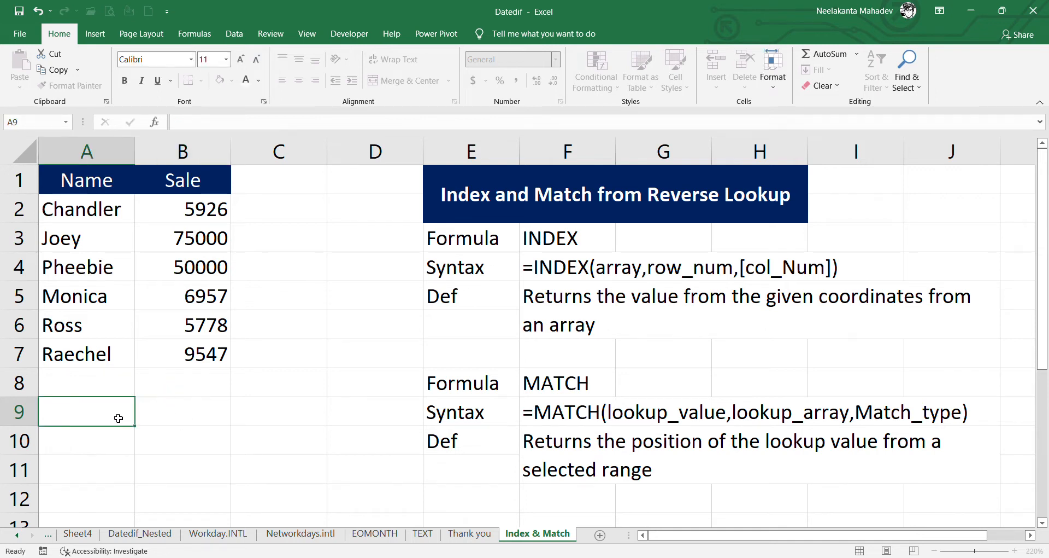
type("Ross")
key("Tab")
Look up the sale for the name in A9 by entering =VLOOKUP(A9,A2:B7,2,FALSE) in cell B9
type("=")
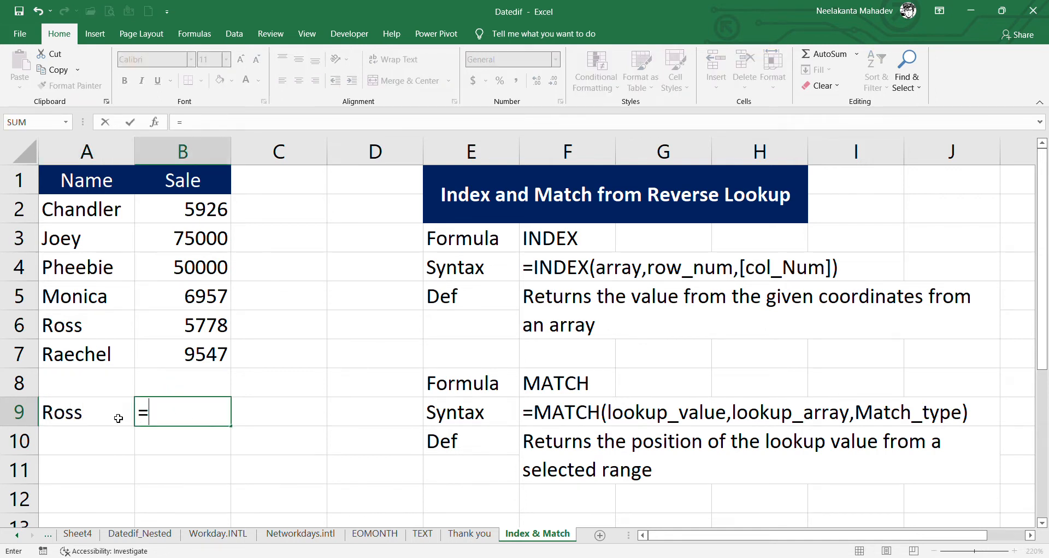
type("Vlookup(")
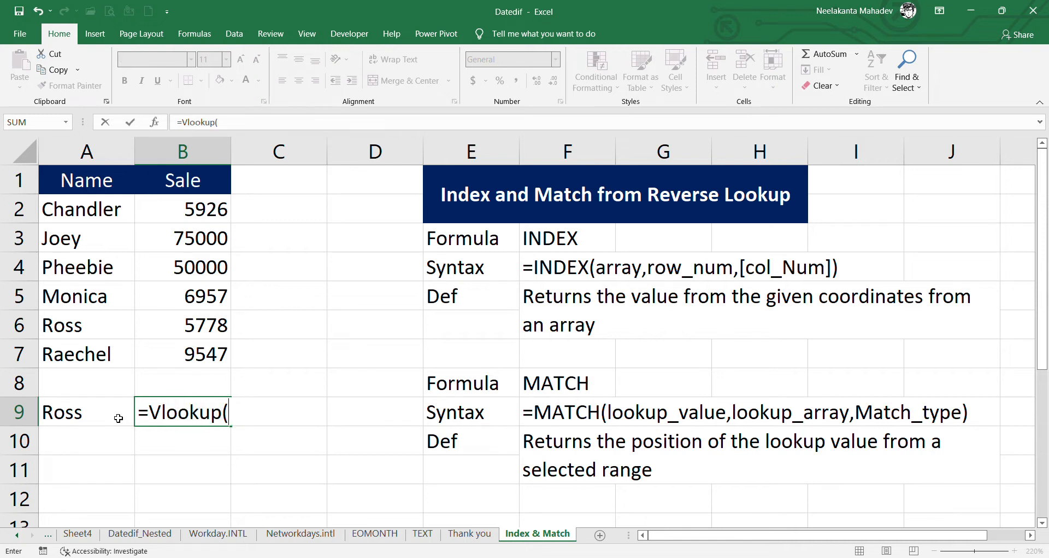
left_click(118, 417)
type(",")
left_click_drag(94, 216, 190, 354)
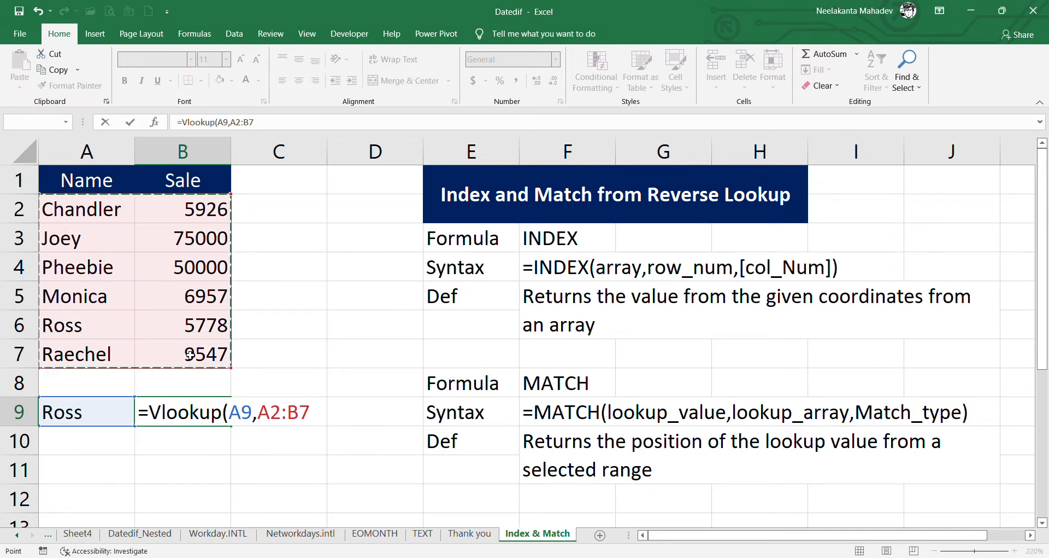
type(",")
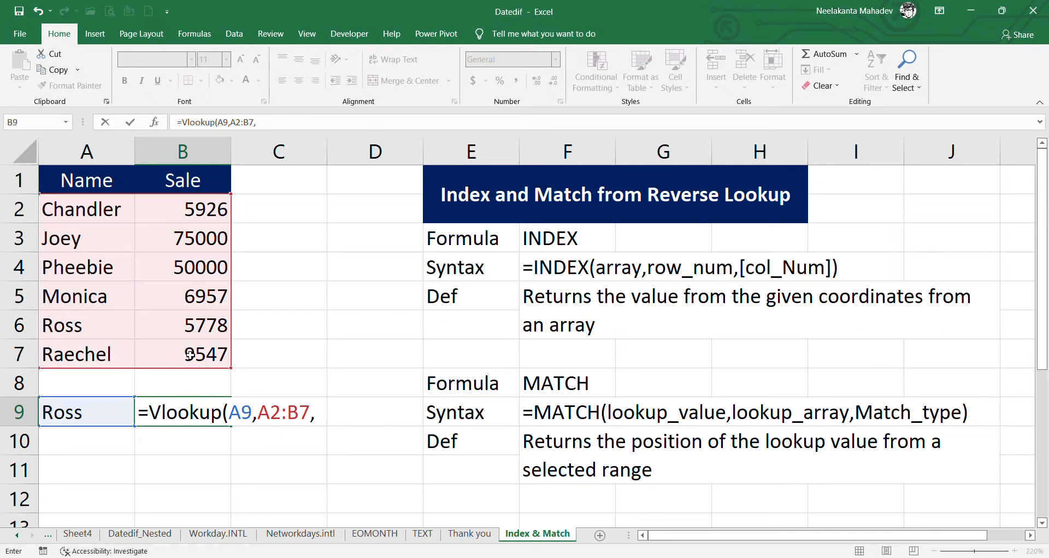
type("2,false)")
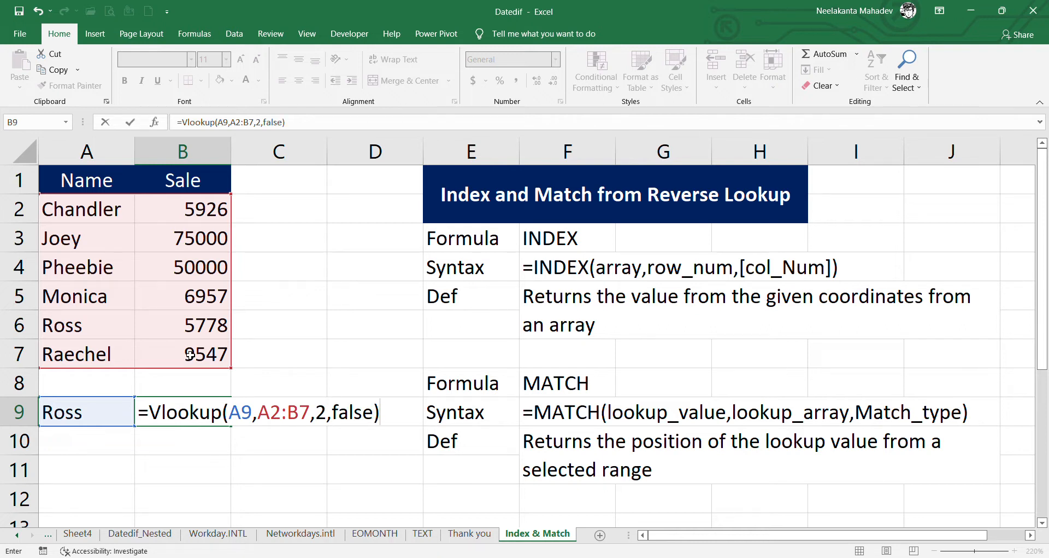
key("Return")
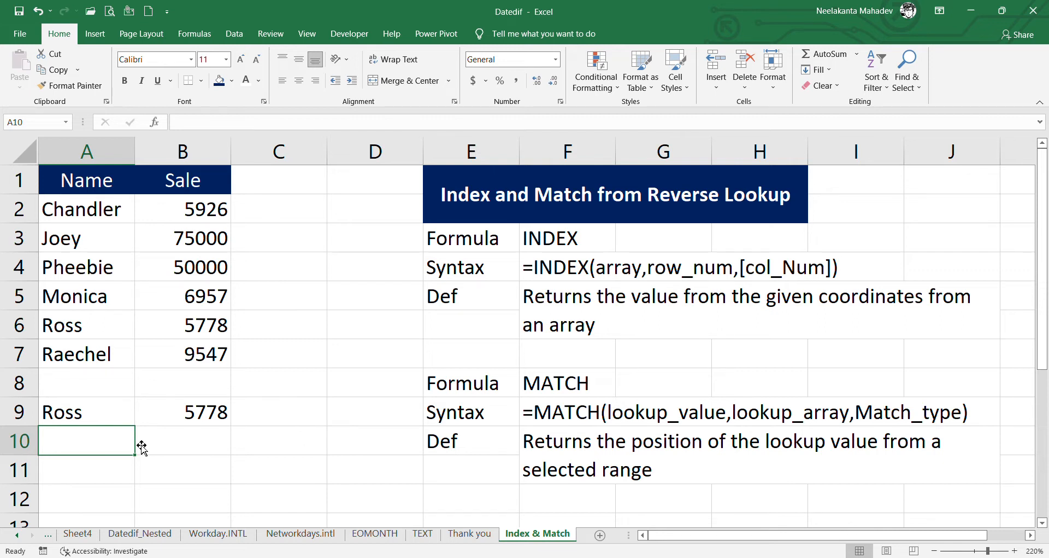
Enter 75000 in cell B11 as the sale value for a reverse lookup
left_click(192, 466)
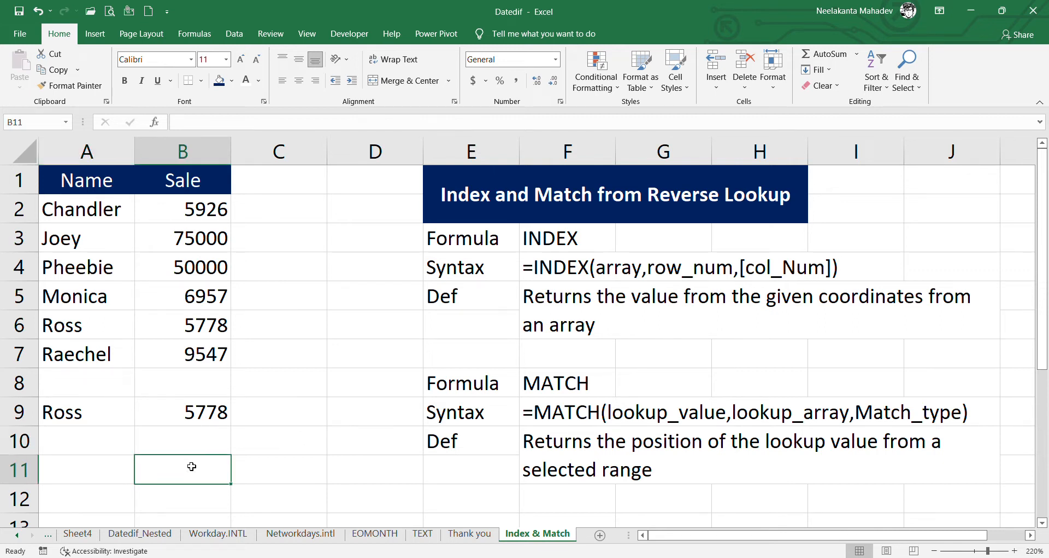
type("75000")
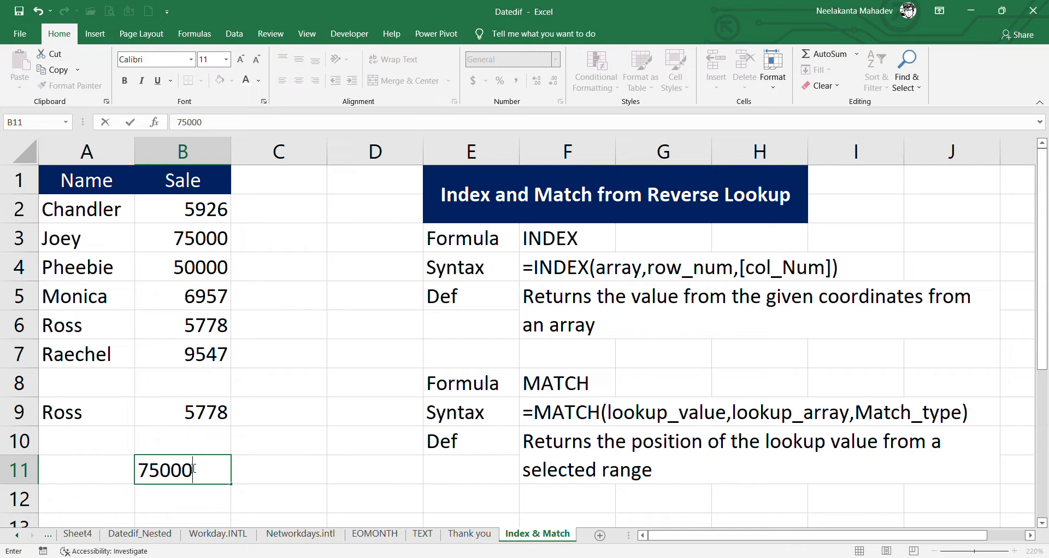
key("Tab")
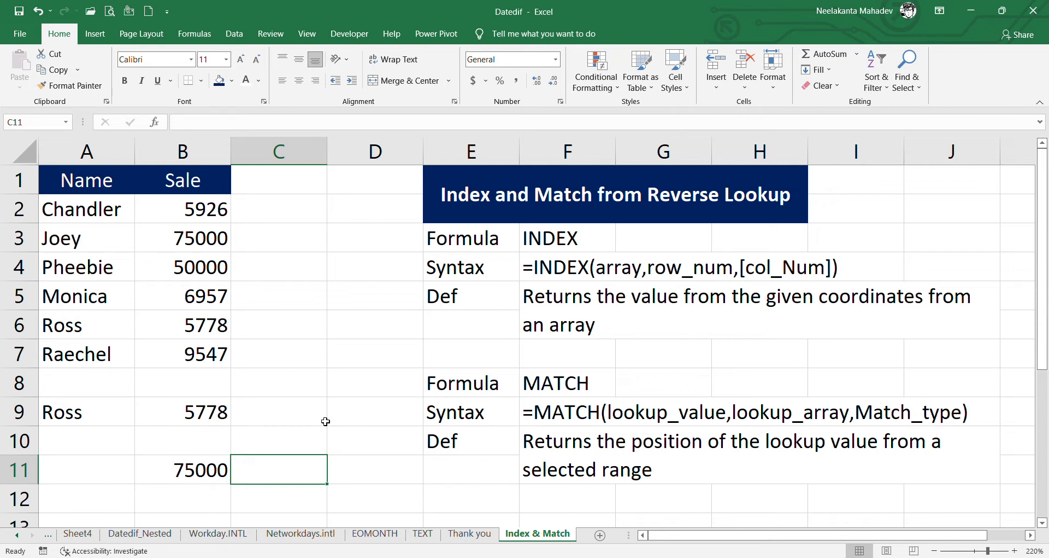
Try a reverse lookup of the name by entering =VLOOKUP(B11,A2:B7,1,FALSE) in cell C11
type("=vlookup")
key("BackSpace")
type("up(")
left_click(221, 469)
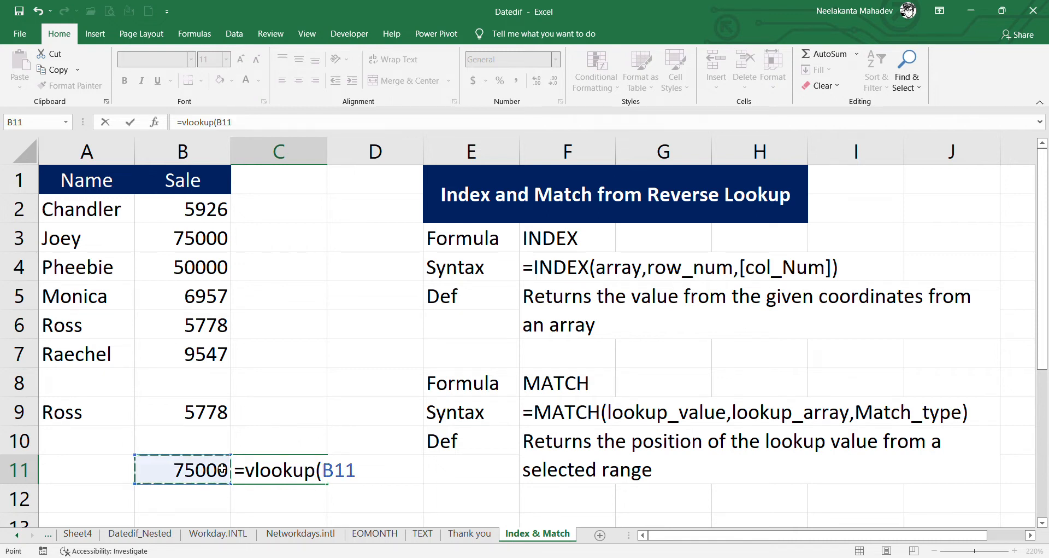
type(",")
left_click_drag(82, 213, 235, 350)
type(",1")
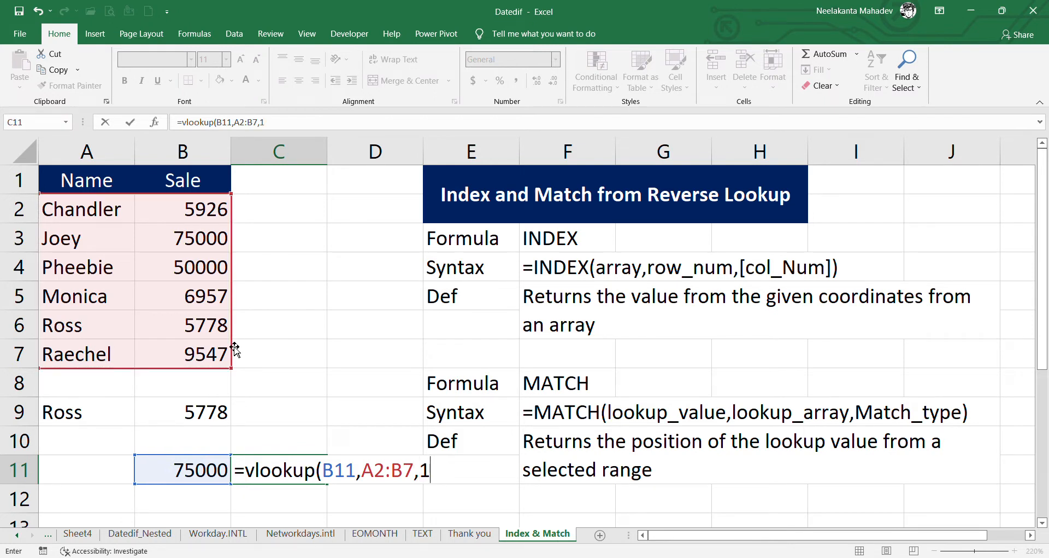
type(",false")
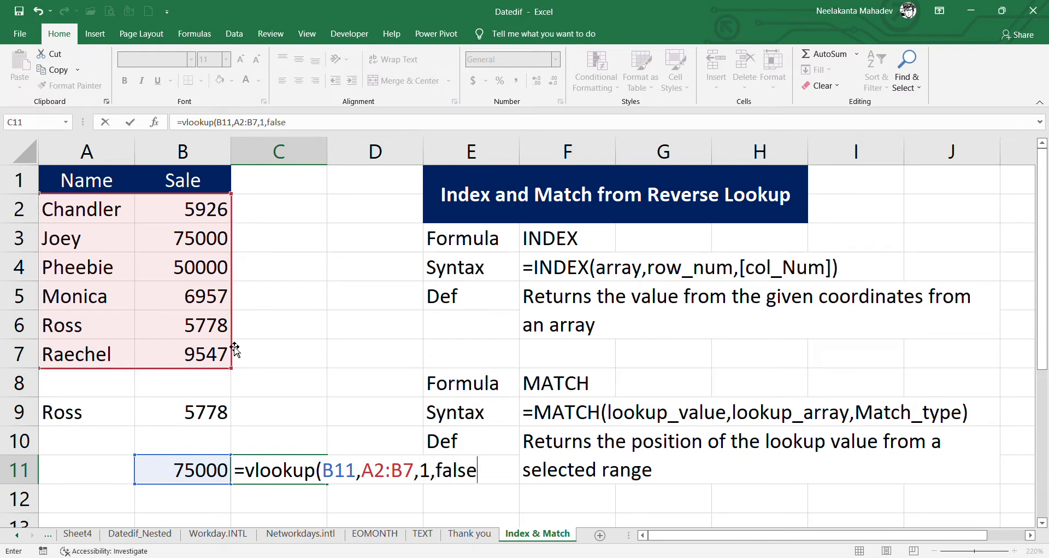
type(")")
key("Return")
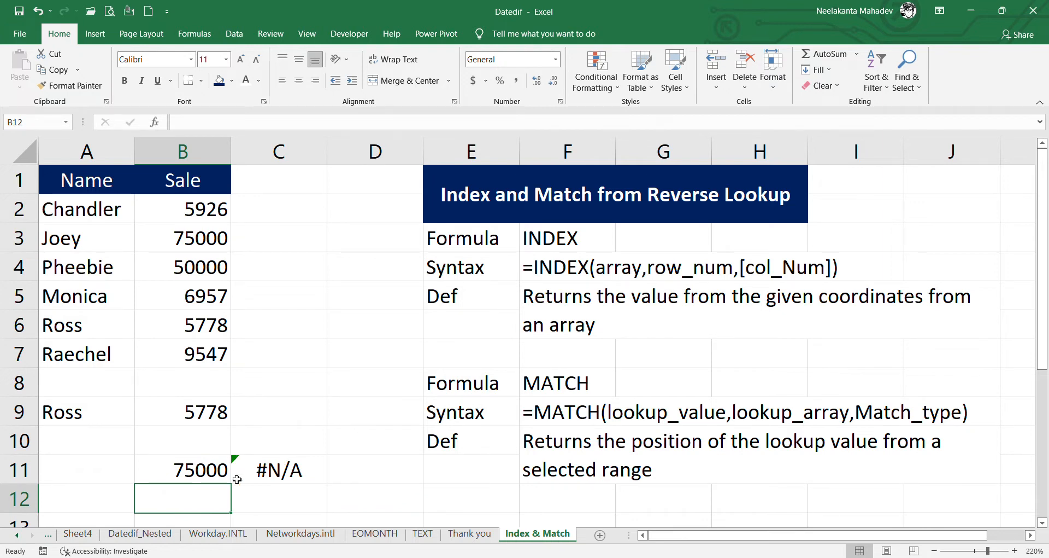
Clear both VLOOKUP trials from cells B11:C11 and A9:B9
left_click_drag(229, 475, 244, 474)
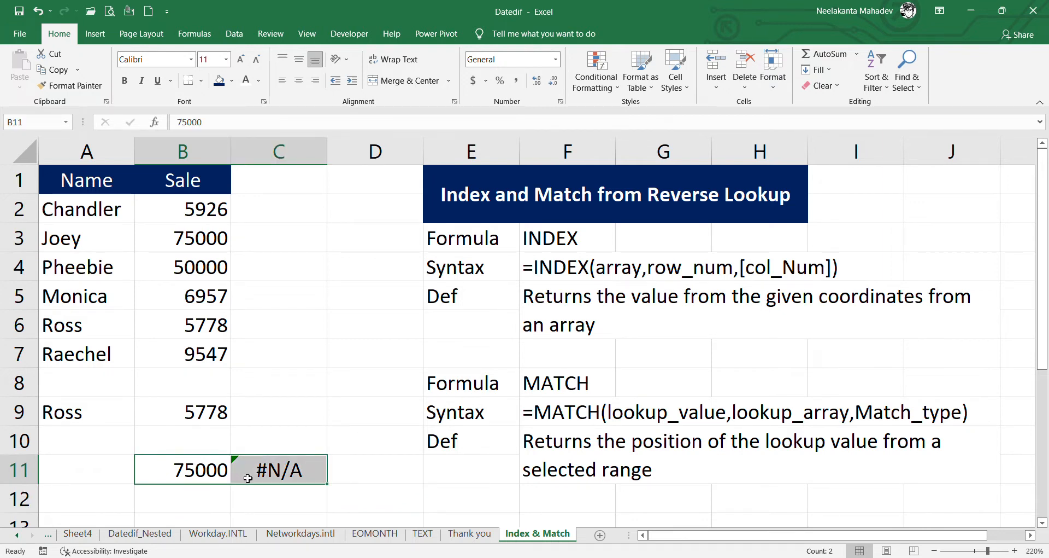
key("Delete")
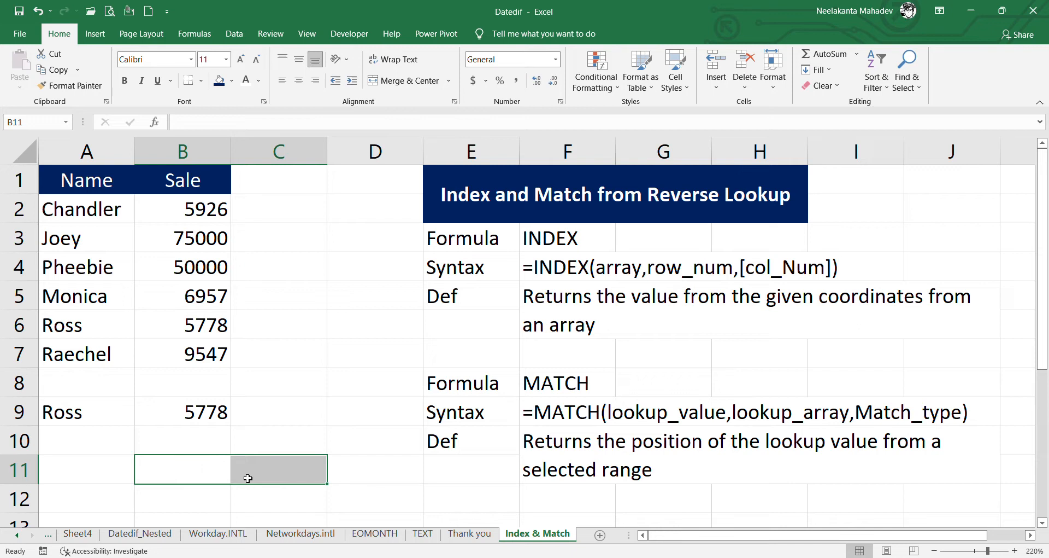
left_click_drag(111, 421, 204, 419)
key("Delete")
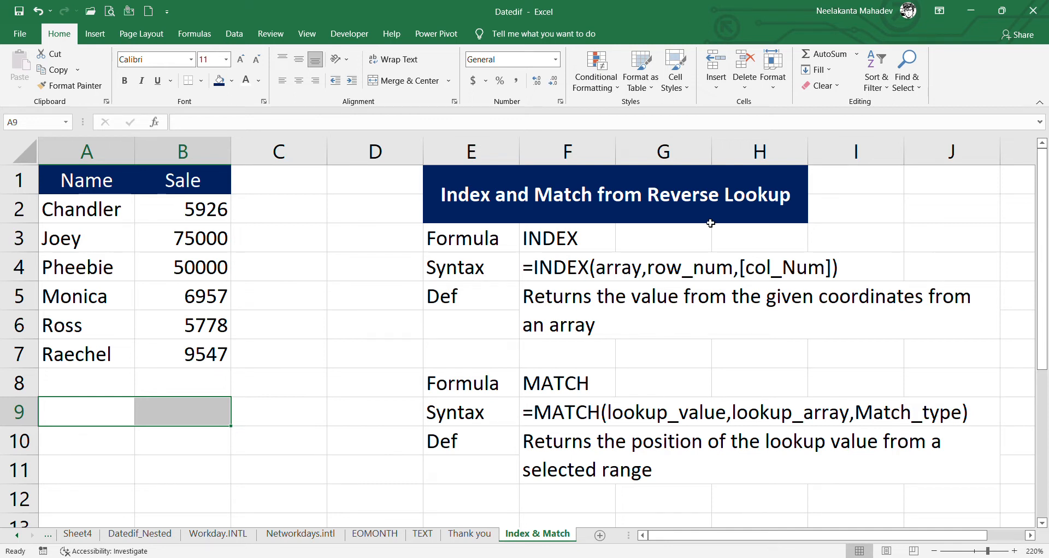
Enter =INDEX(A2:B7,2,2) in cell B9 to return the sale from the table's second row and second column
left_click(201, 444)
left_click(199, 422)
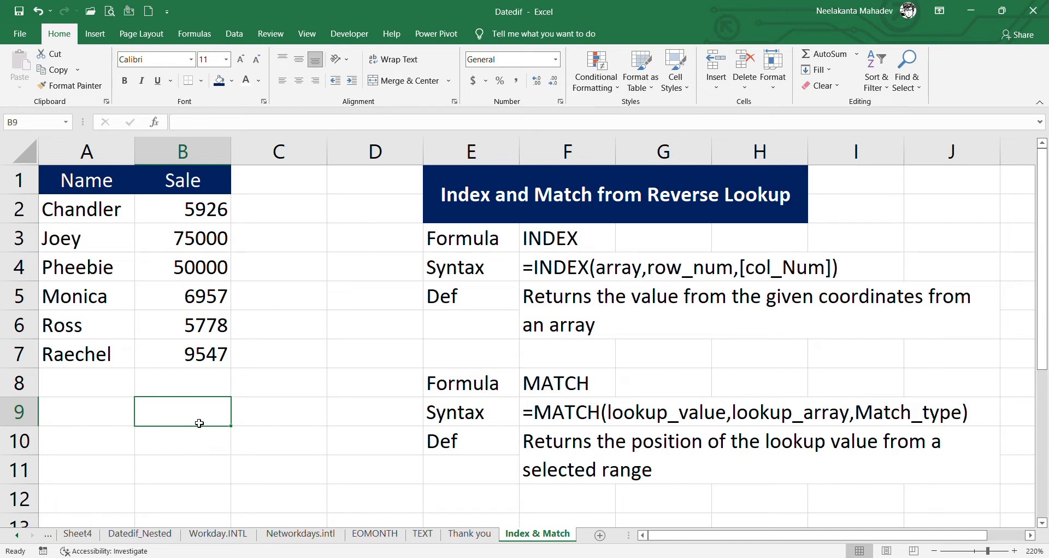
type("=index(")
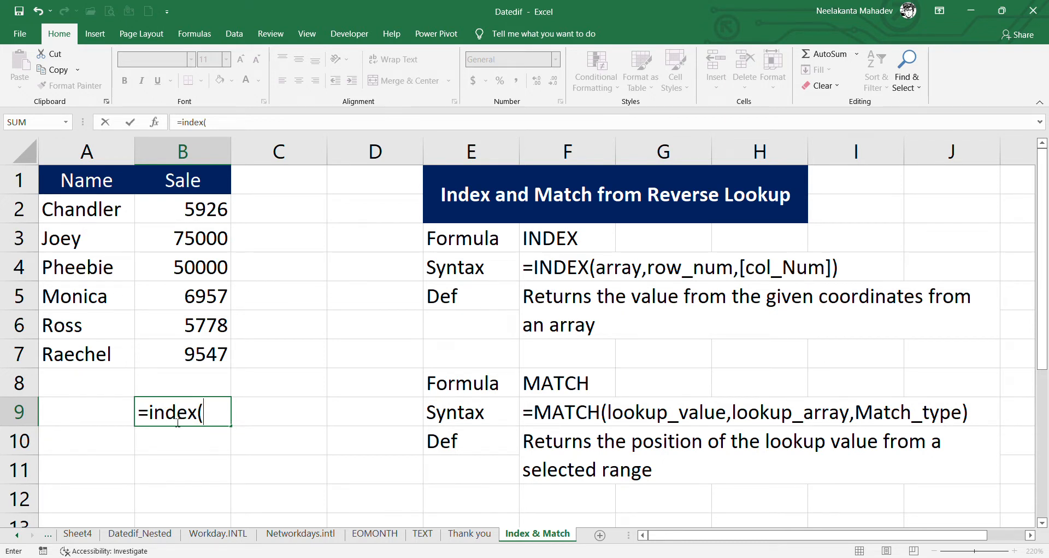
left_click_drag(104, 214, 192, 356)
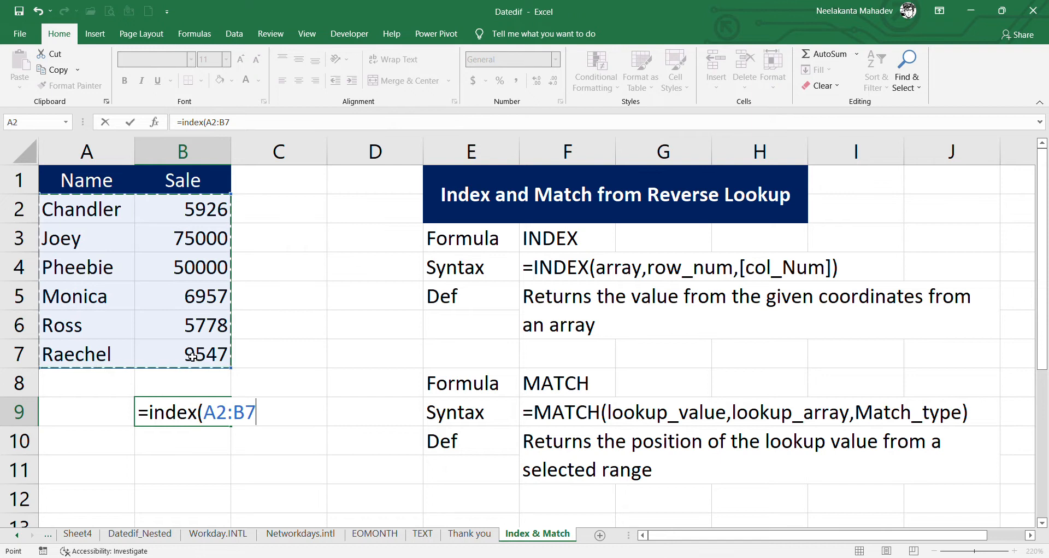
type(",")
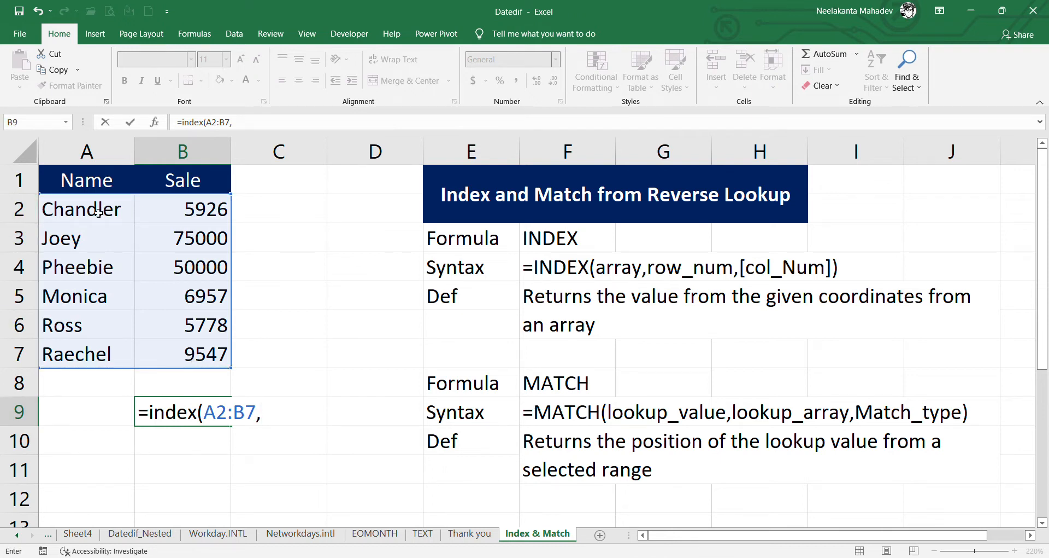
type("2,2)")
key("Return")
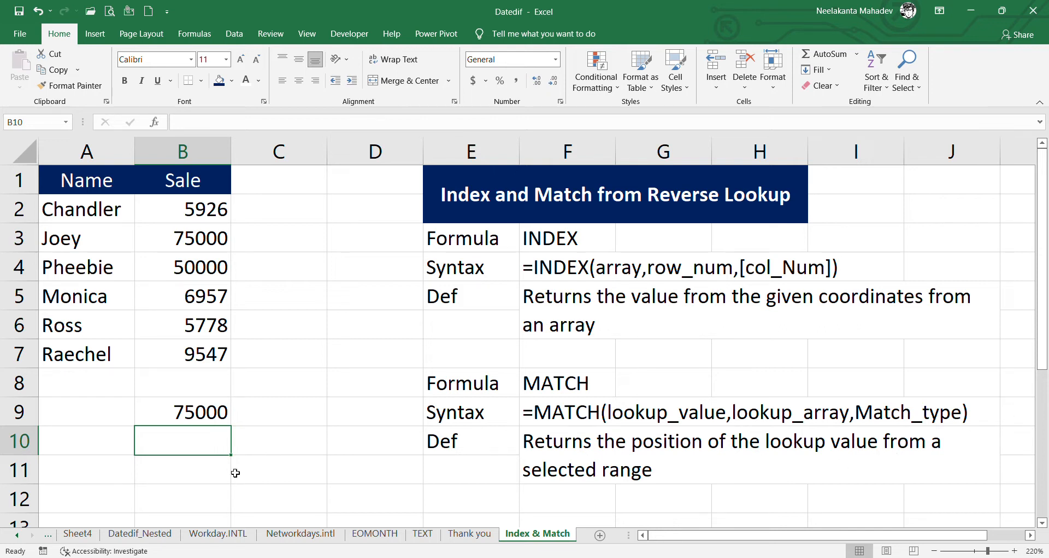
Enter =MATCH(B9,B2:B7,0) in cell C9 to find the position of the B9 value in the Sale column, and review the formula
left_click(204, 419)
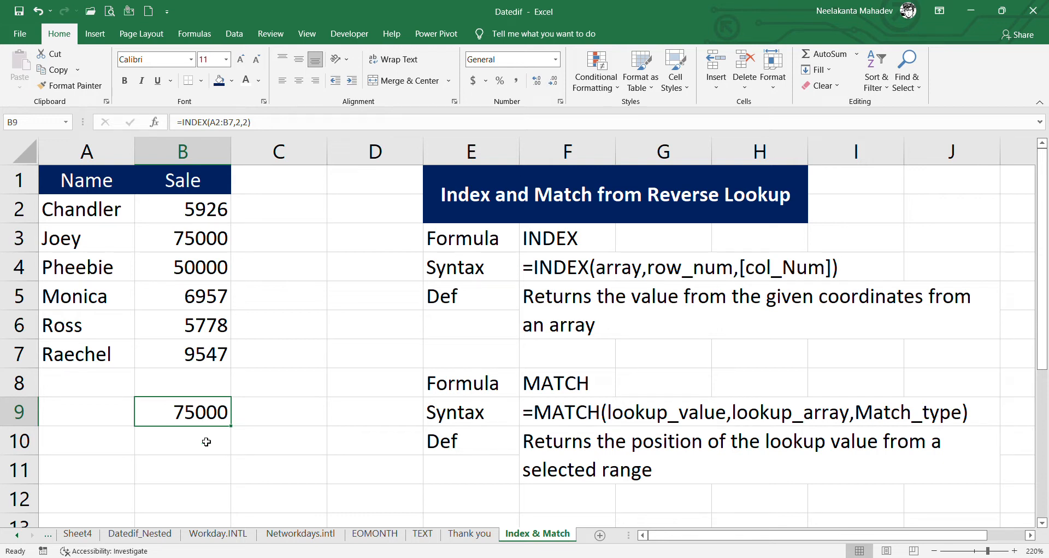
left_click(270, 415)
type("=")
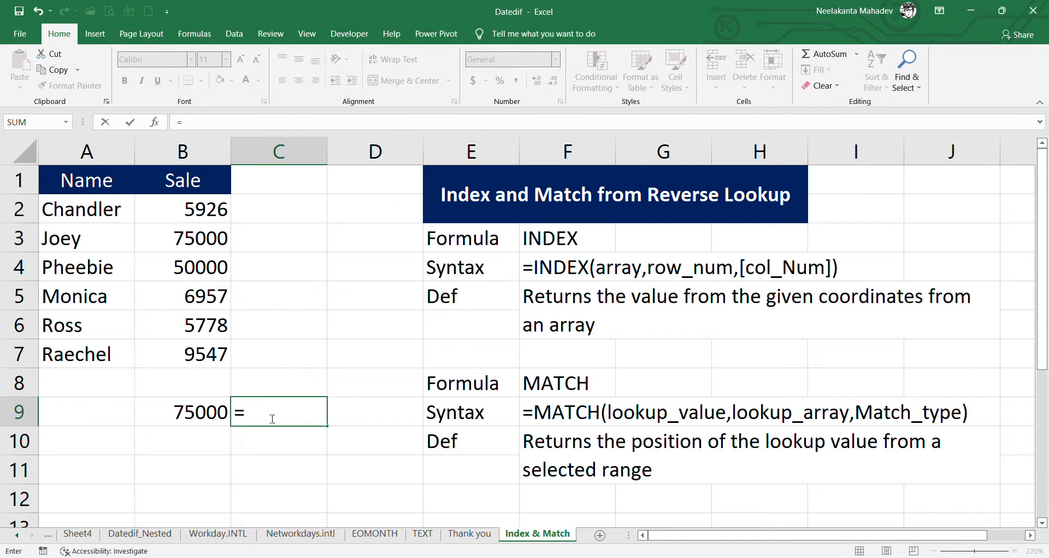
type("match(")
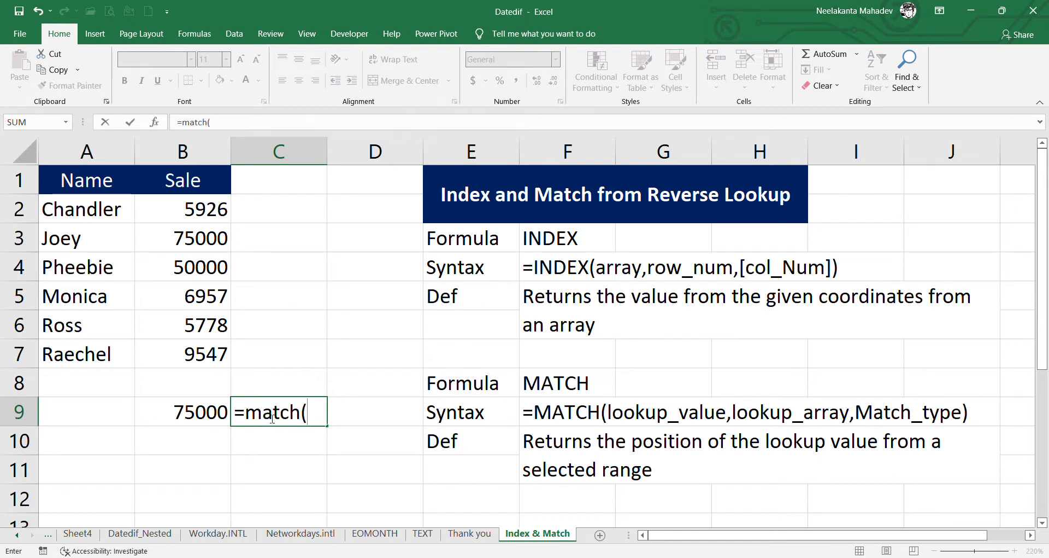
left_click(208, 420)
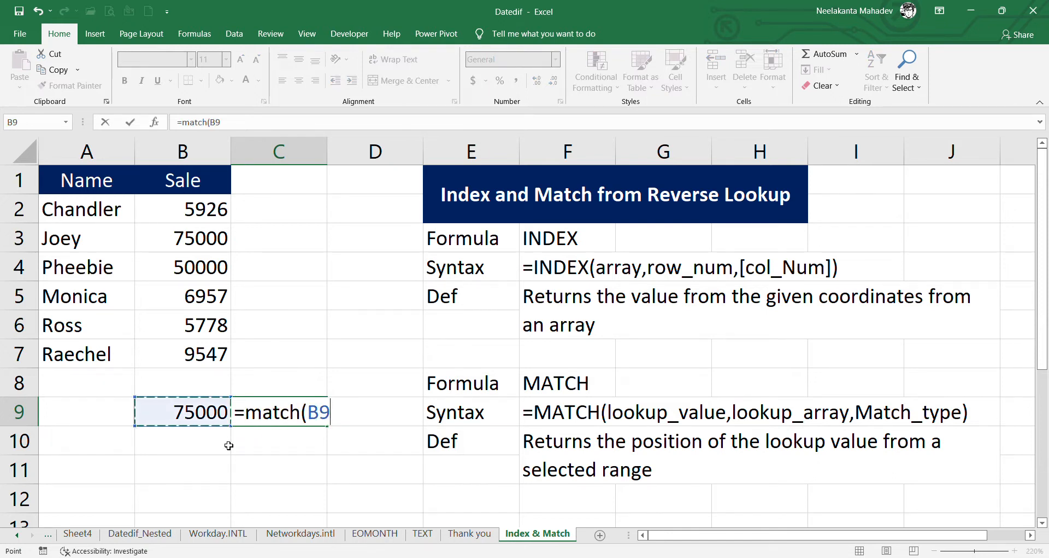
type(",")
left_click_drag(174, 214, 171, 344)
type(",")
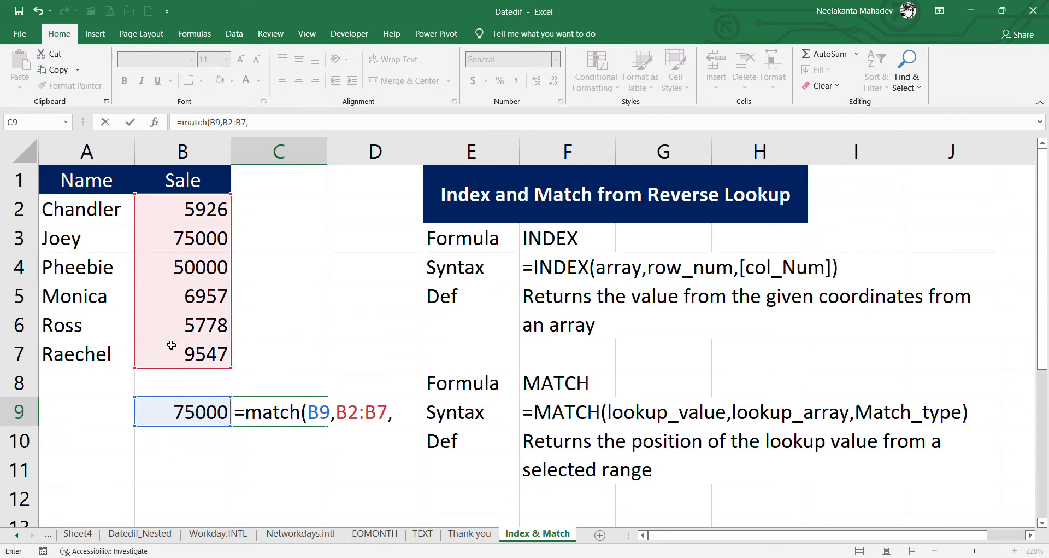
type("0)")
key("Return")
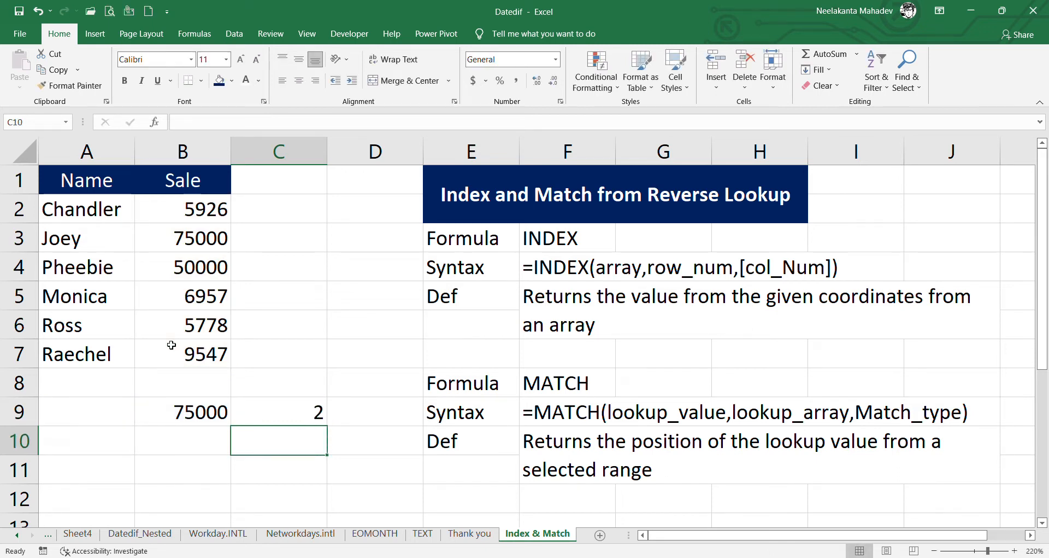
double_click(246, 407)
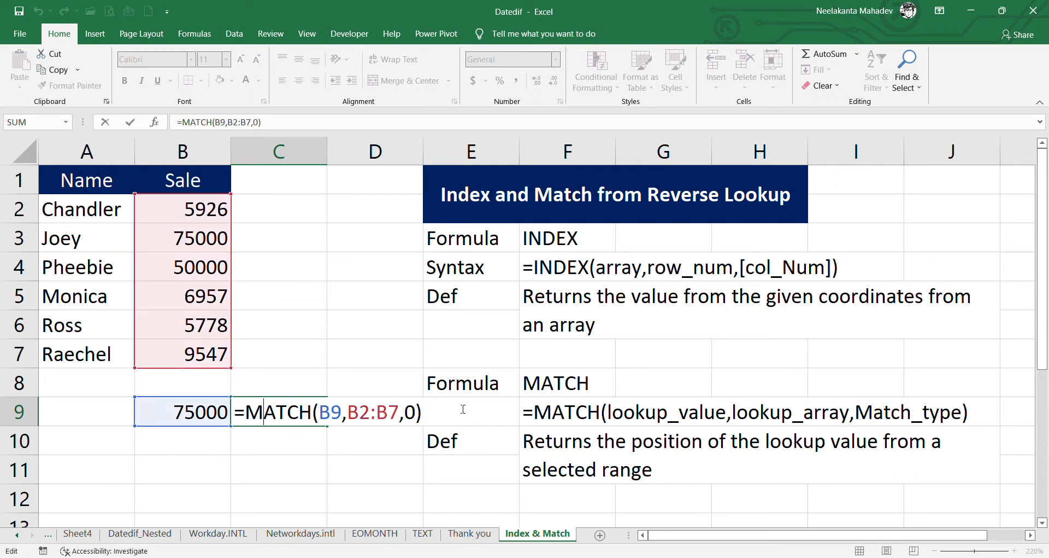
key("Return")
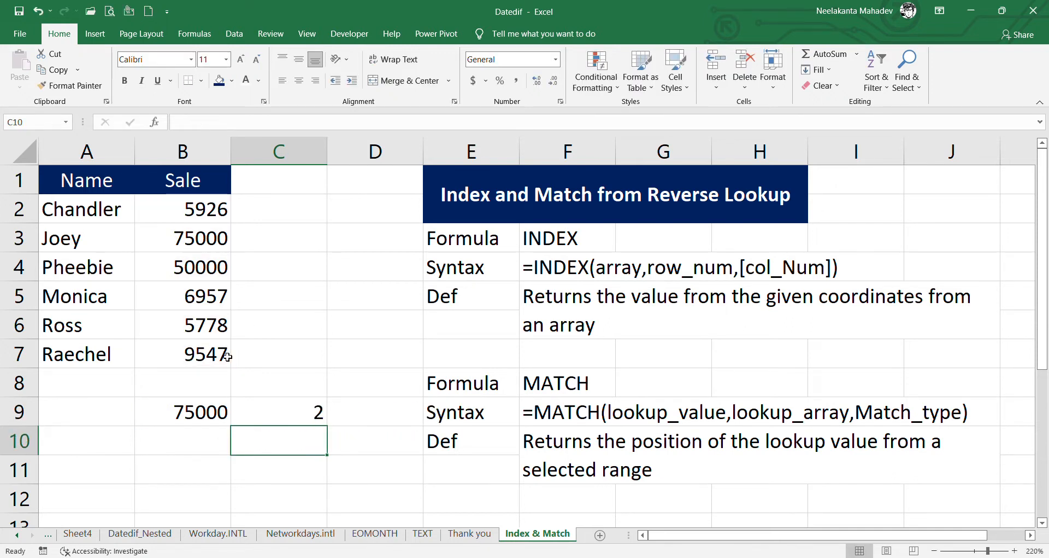
Enter =MATCH(B9,A3:B3,0) in cell C10 to find the position of the B9 value within the table's second data row
type("=")
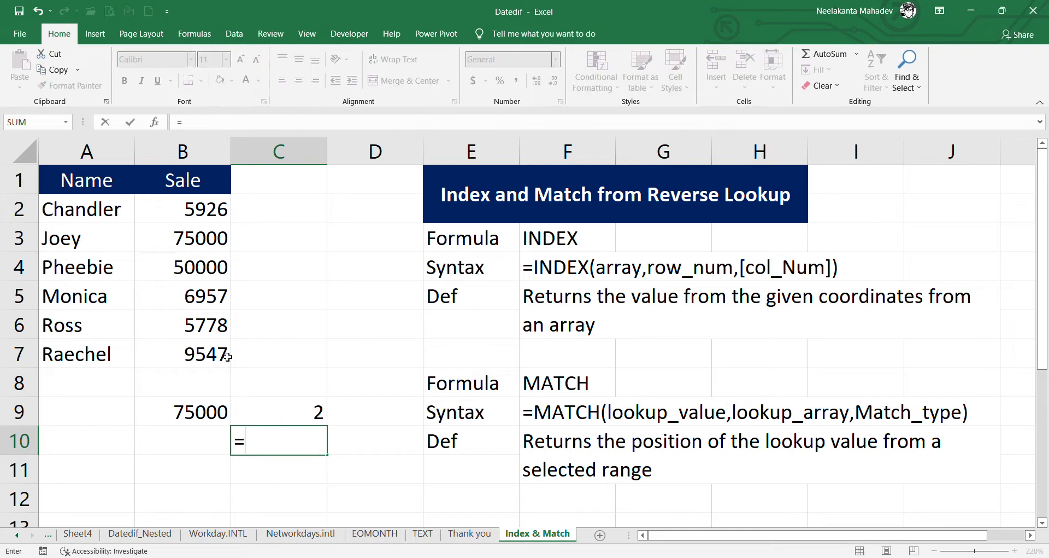
type("match(")
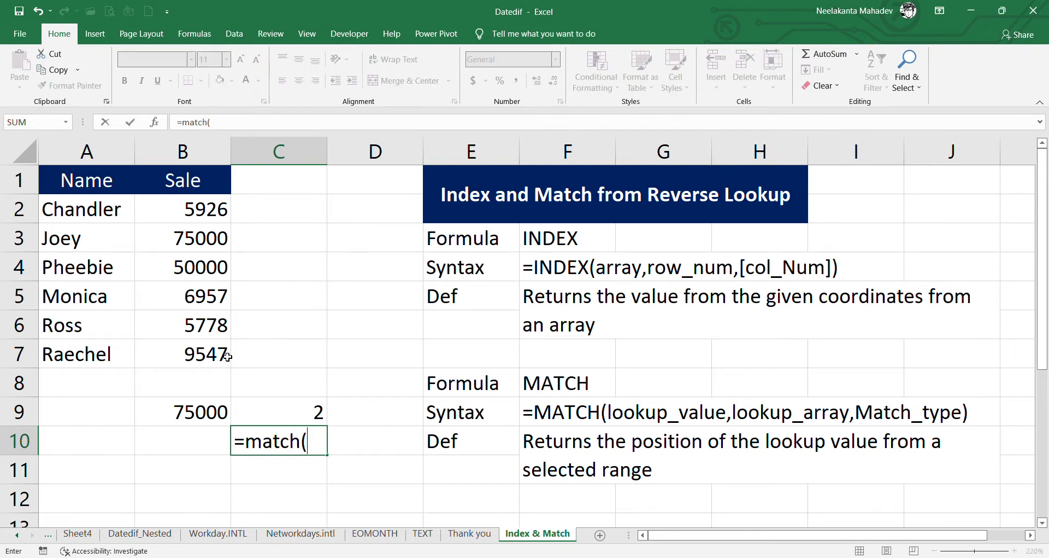
left_click(202, 410)
type(",")
left_click_drag(102, 243, 180, 238)
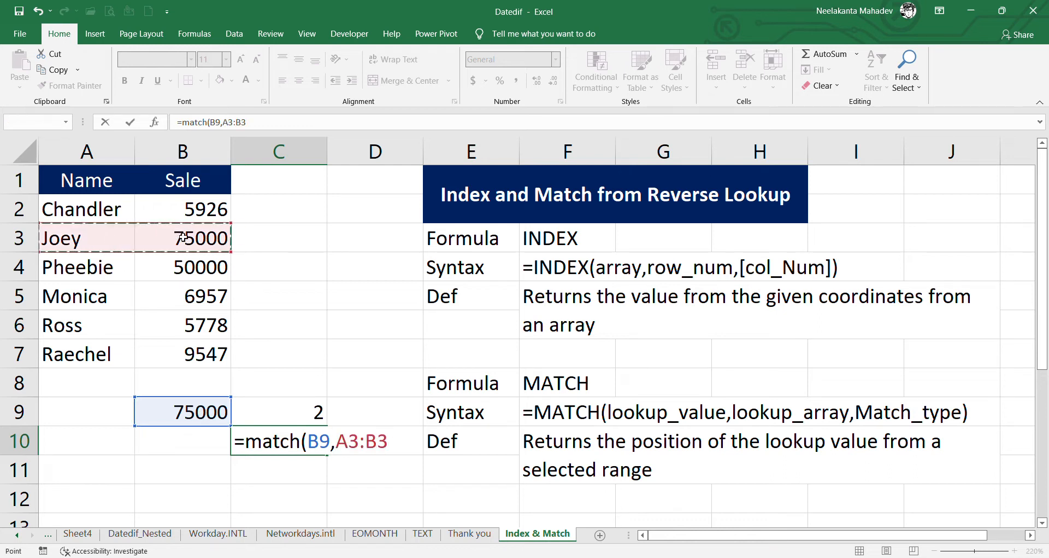
type(",0)")
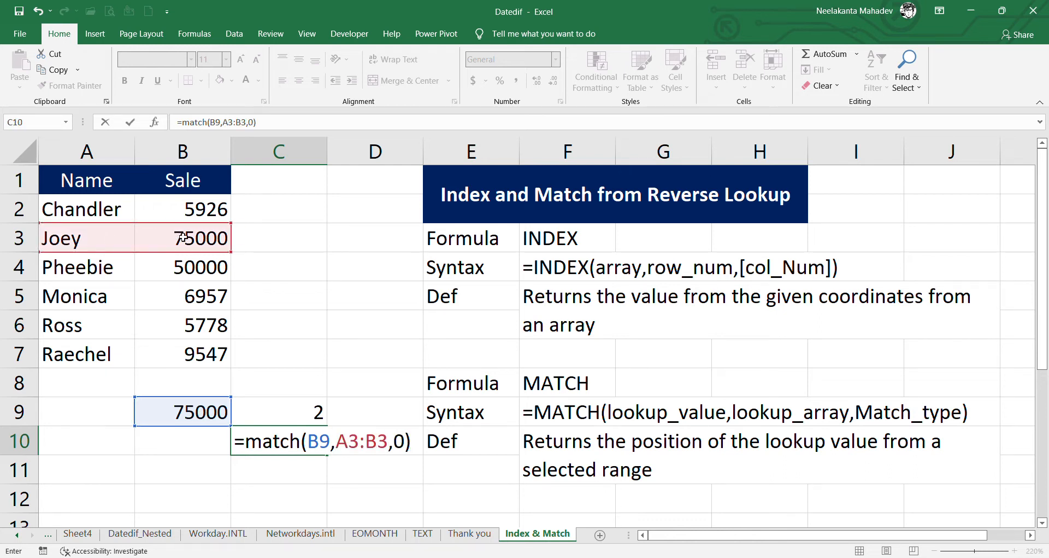
key("Return")
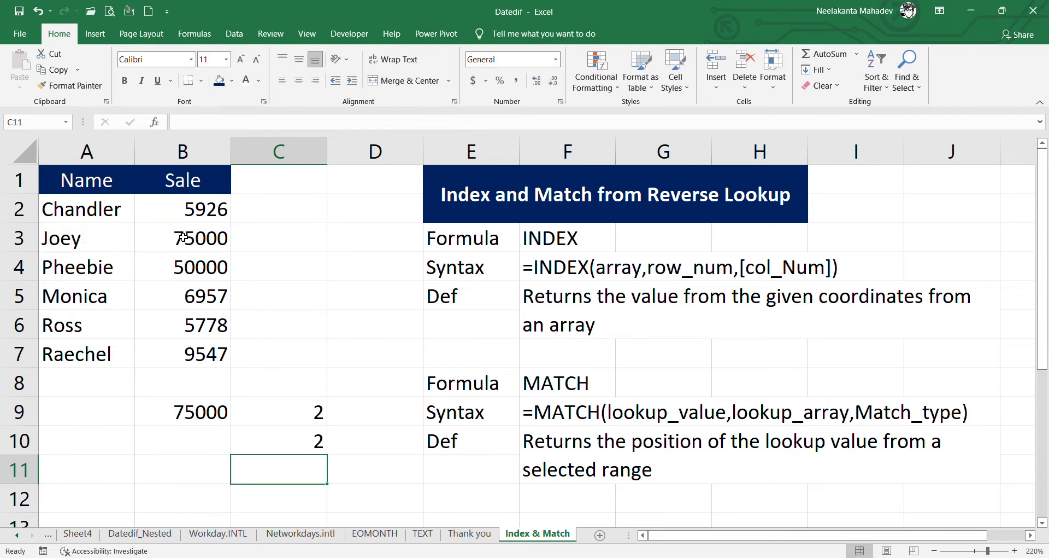
Clear the INDEX and MATCH trial formulas from cells B9:C10
left_click(207, 409)
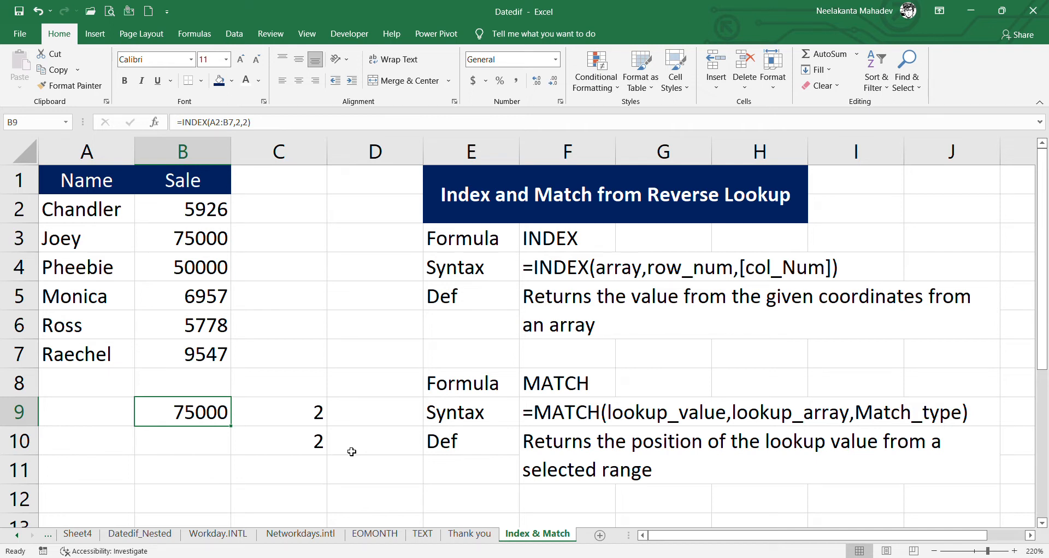
left_click_drag(215, 418, 264, 439)
key("Delete")
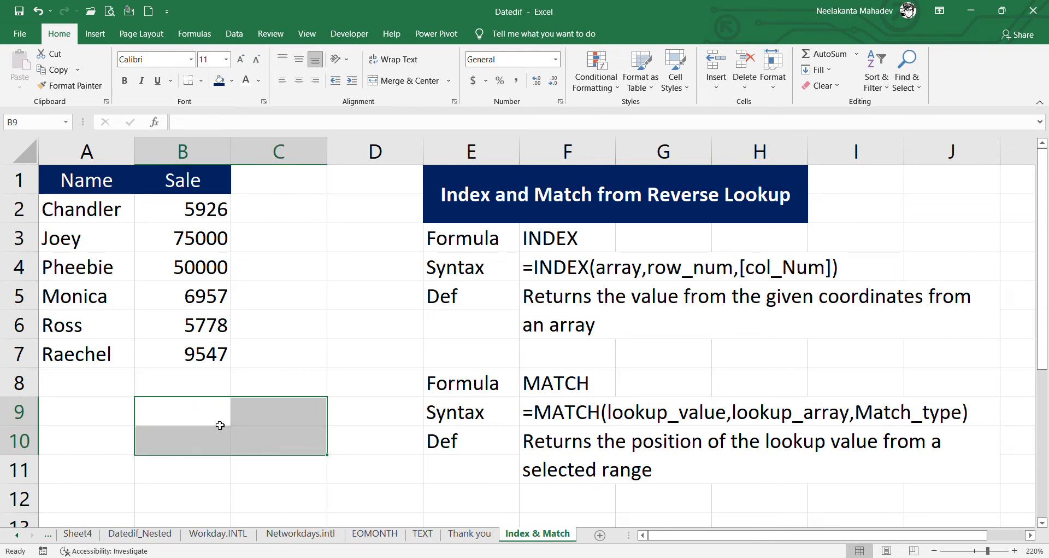
Enter the heading "Left to right" in cell A9 and the name from cell A3 as the lookup value in A10
left_click(125, 423)
type("Lef")
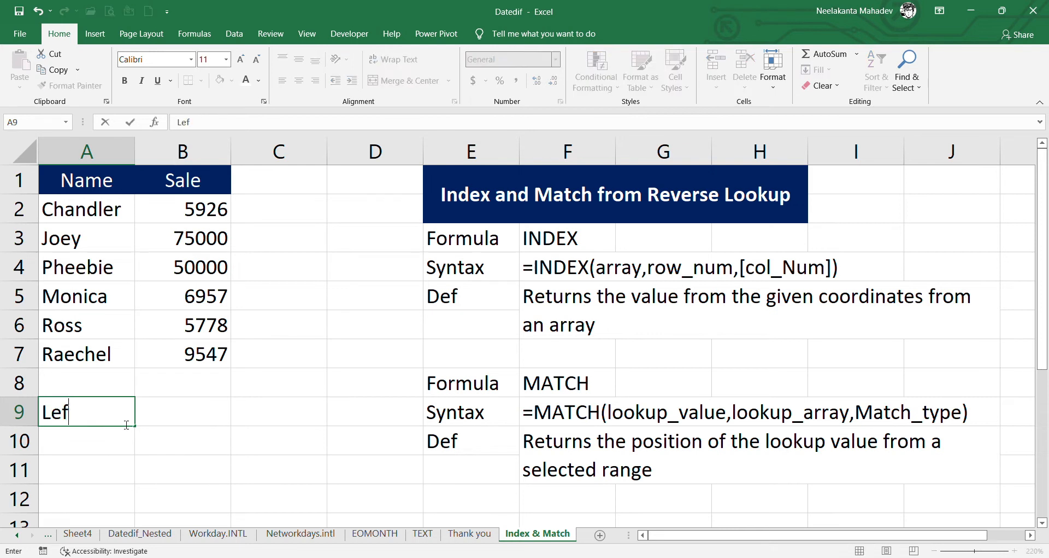
type("t to right")
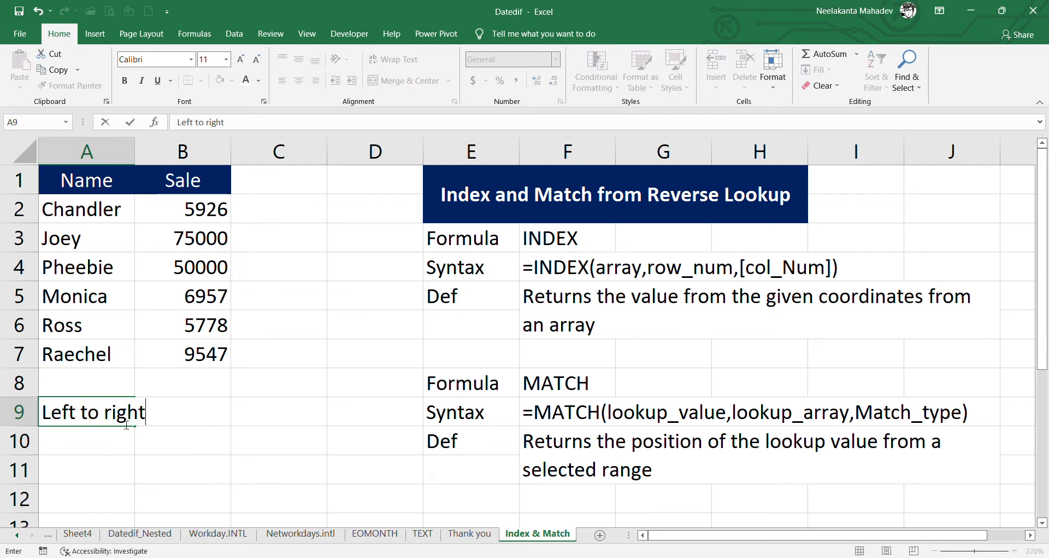
key("Return")
type("Joey")
key("Tab")
Enter =INDEX(B2:B7,MATCH(A10,A2:A7,0)) in cell B10 to return the sale for the name in A10
type("=")
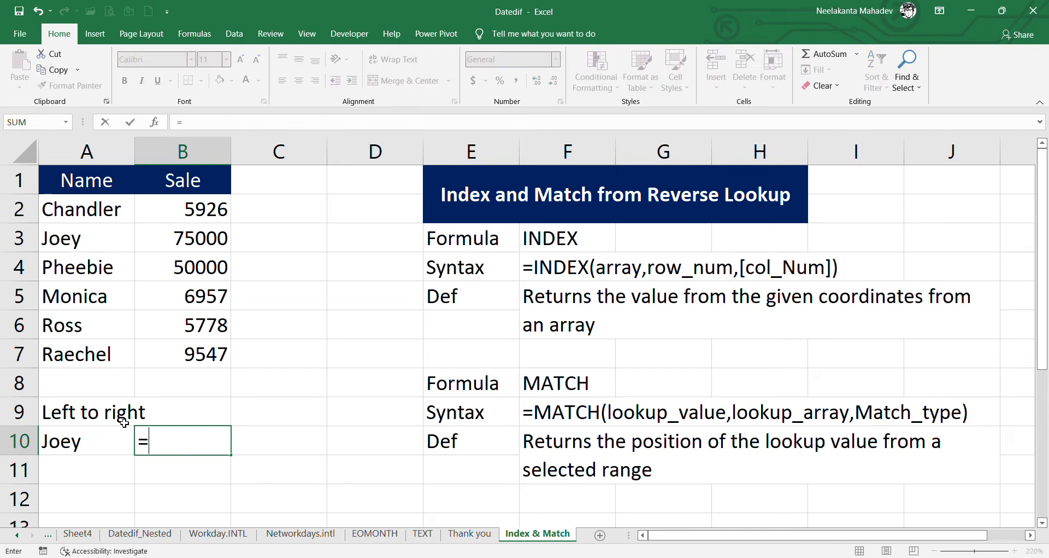
type("index")
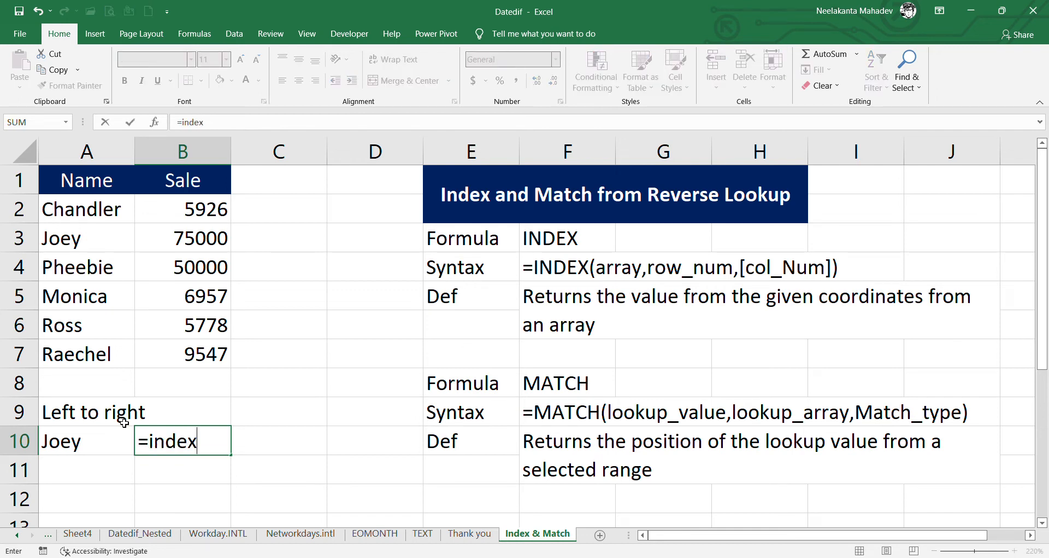
type("(")
left_click_drag(178, 216, 184, 355)
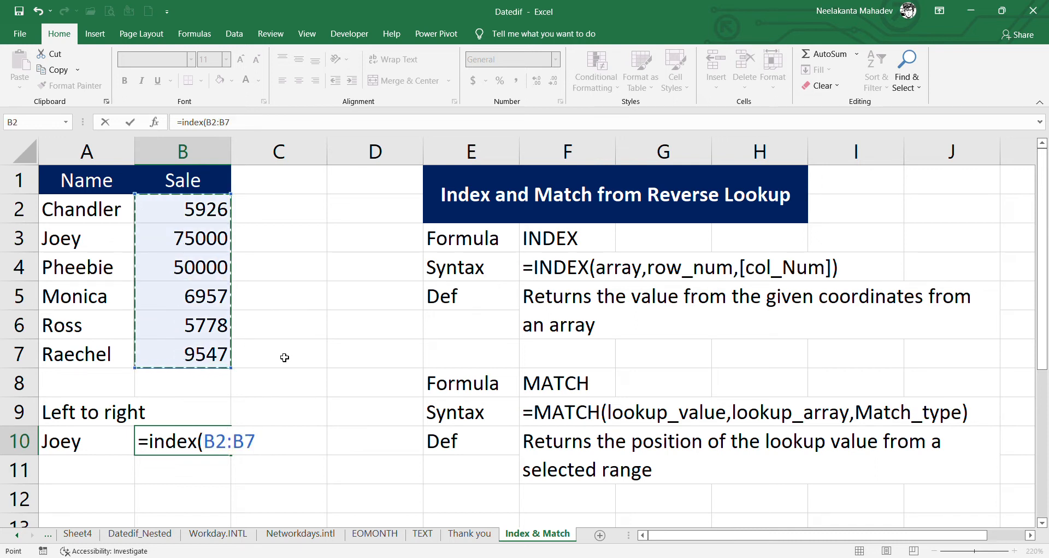
type(",")
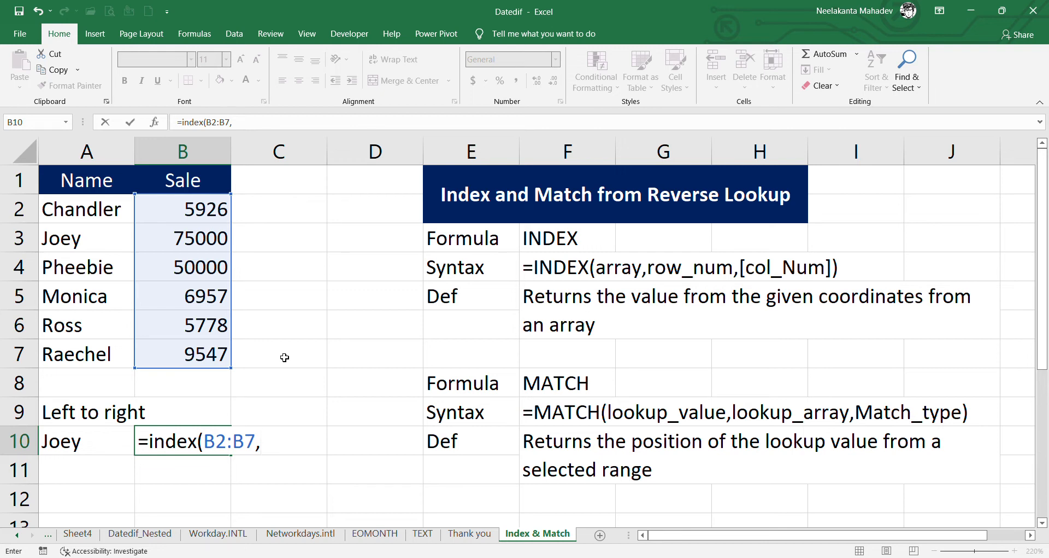
type("match(")
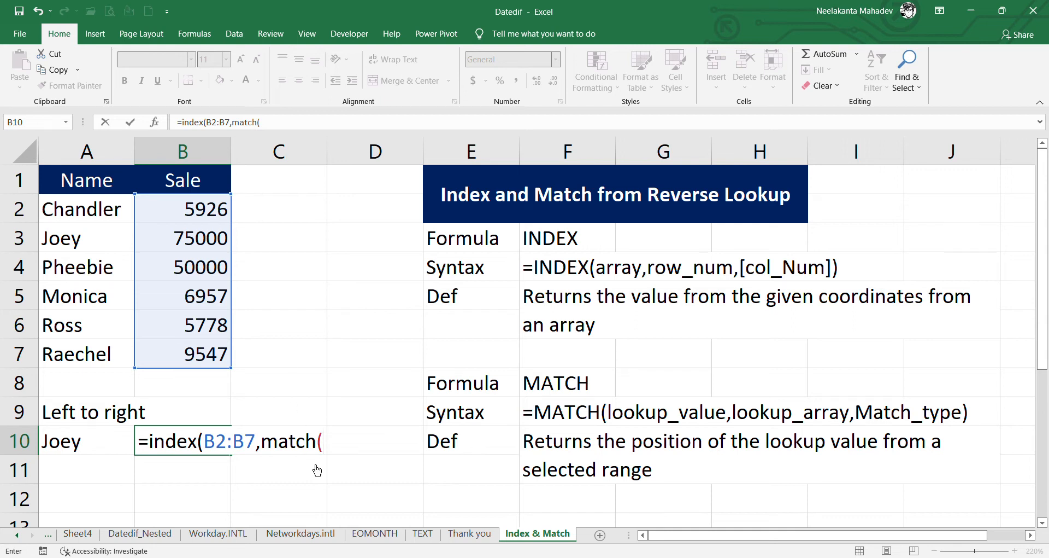
left_click(97, 448)
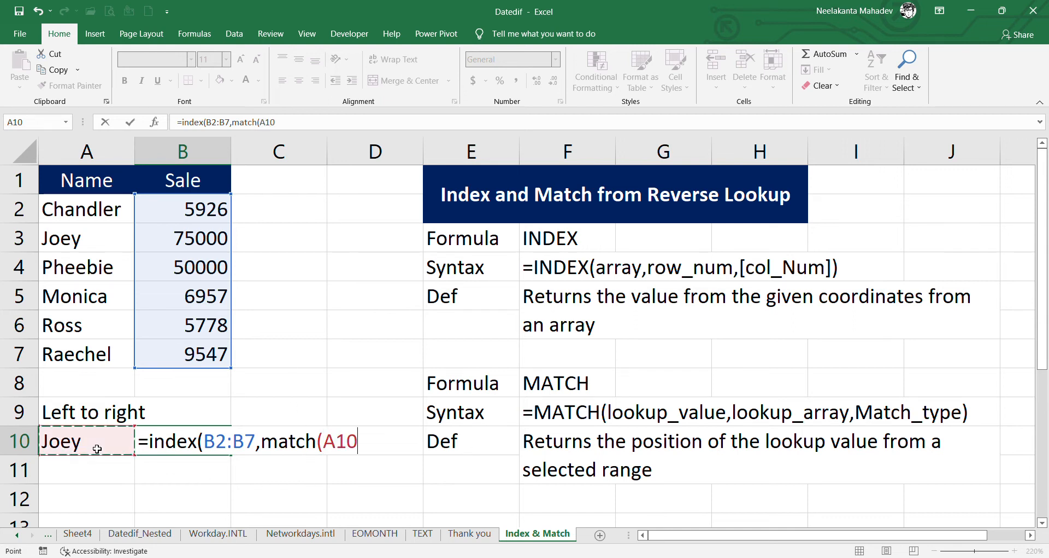
type(",")
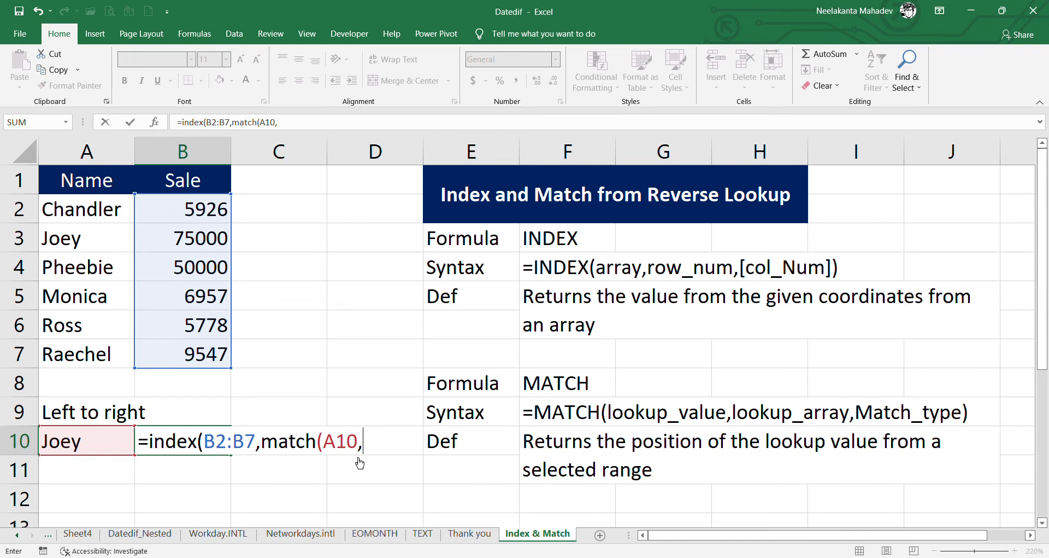
left_click_drag(67, 216, 48, 354)
type(",")
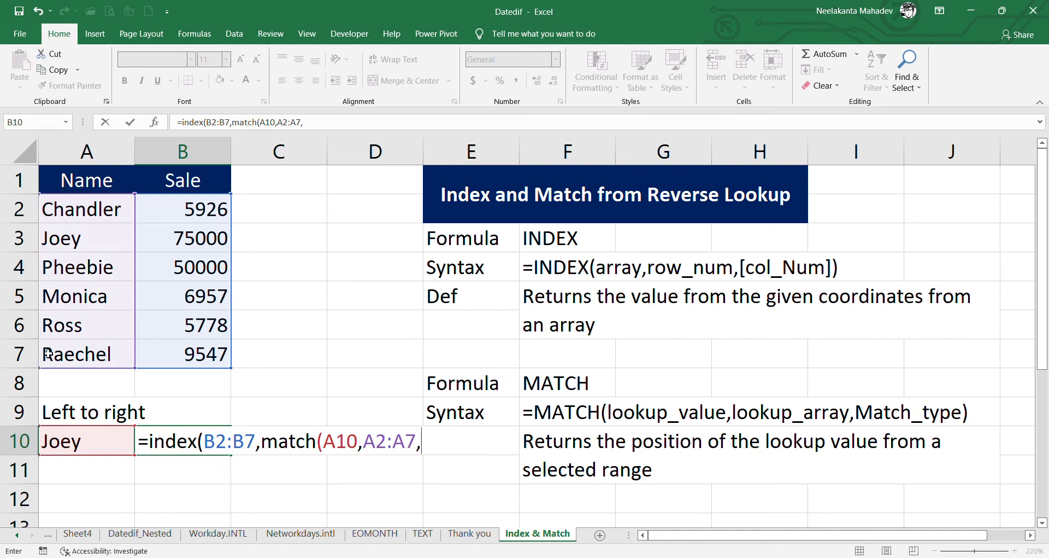
type("0))")
key("Return")
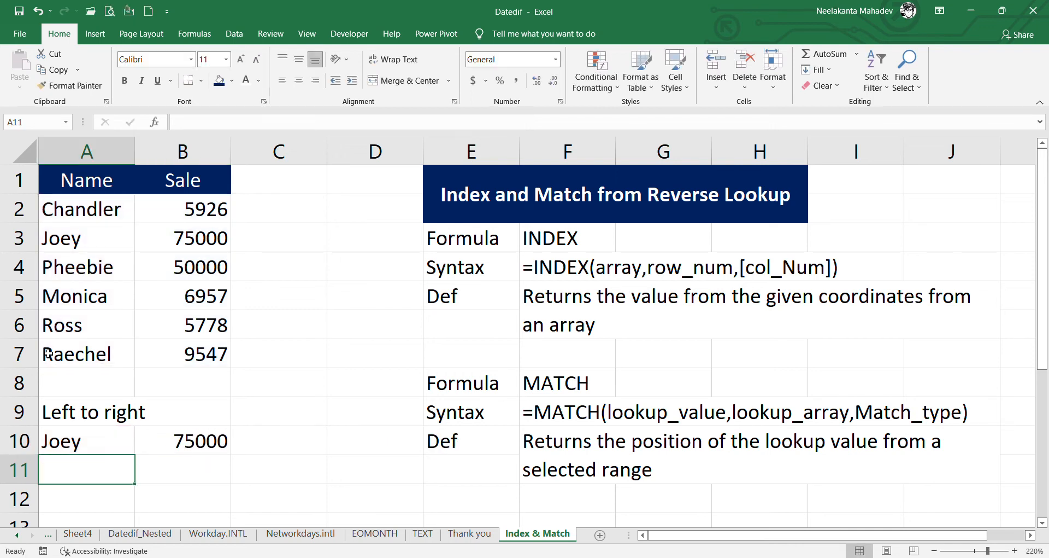
Replace the lookup name in cell A10 with the name from cell A6 to test the formula
key("Up")
type("Ross")
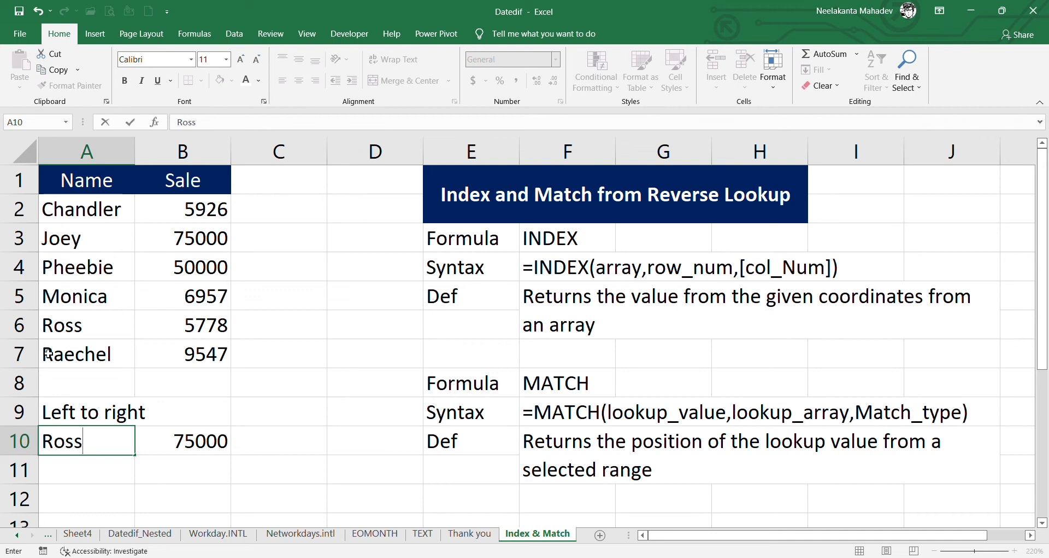
key("Return")
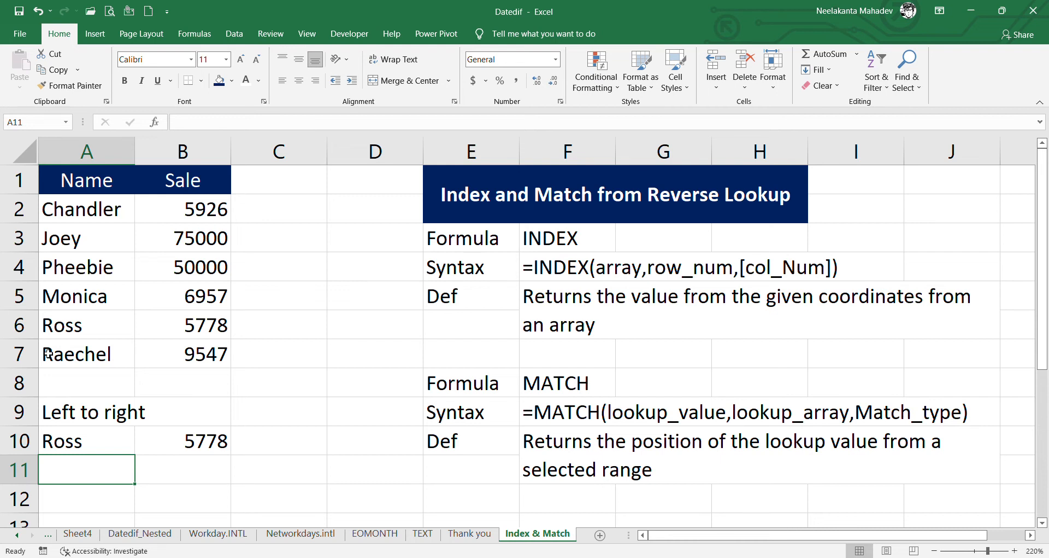
Enter 50000 in cell A11 and =INDEX(A2:A7,MATCH(A11,B2:B7,0)) in B11 to return the matching name, and open that formula for review
type("50000")
key("Tab")
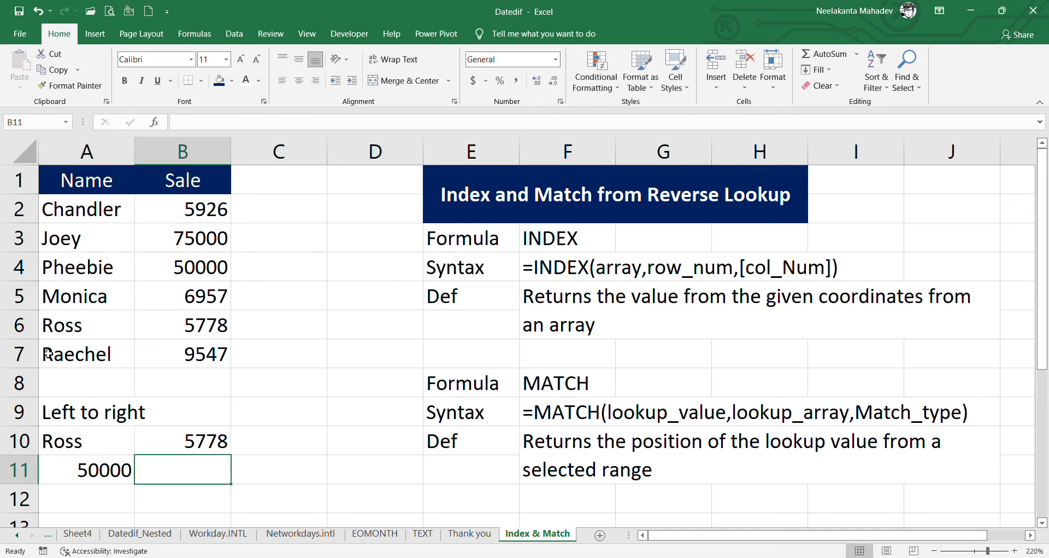
type("=")
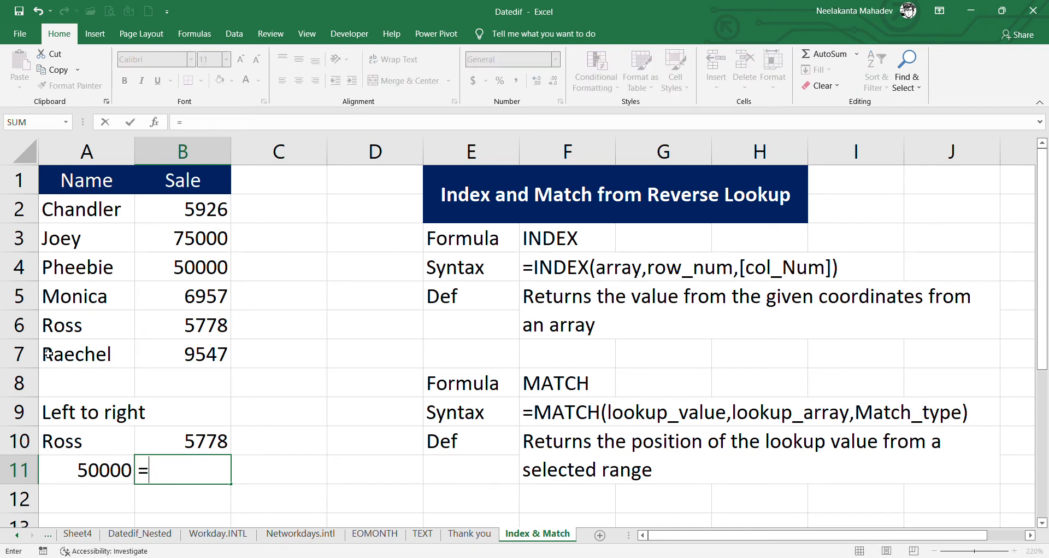
type("index(")
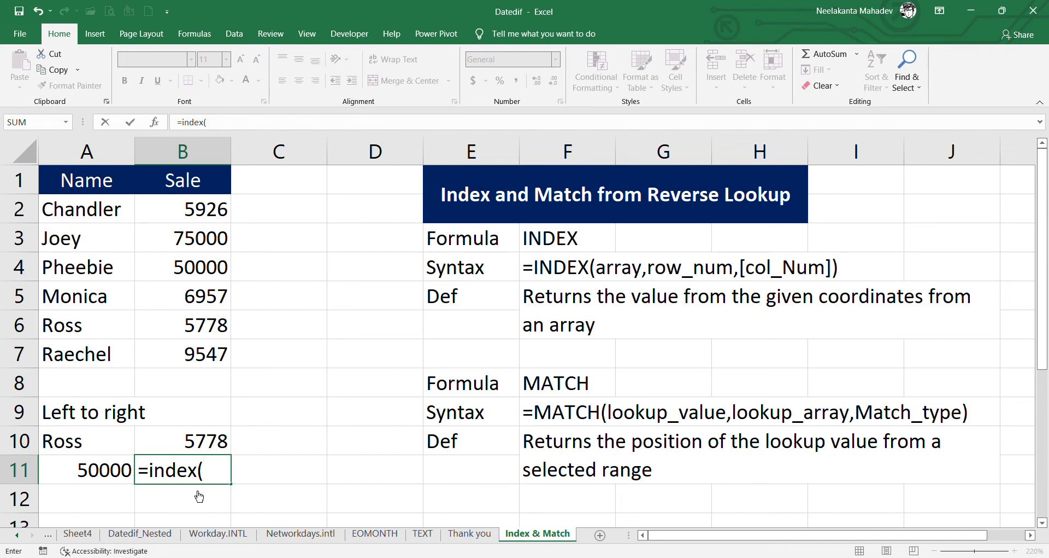
left_click_drag(115, 220, 113, 351)
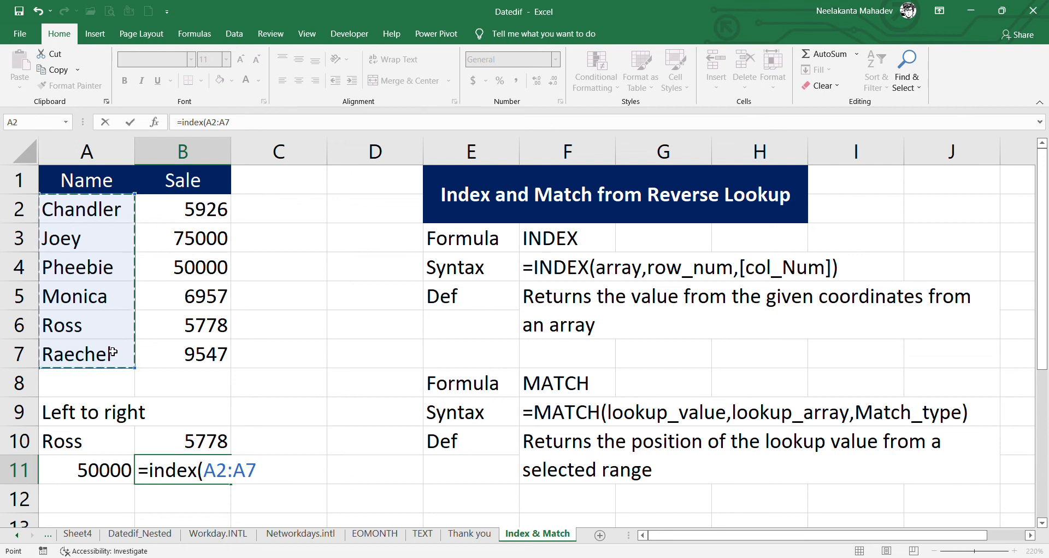
type(",")
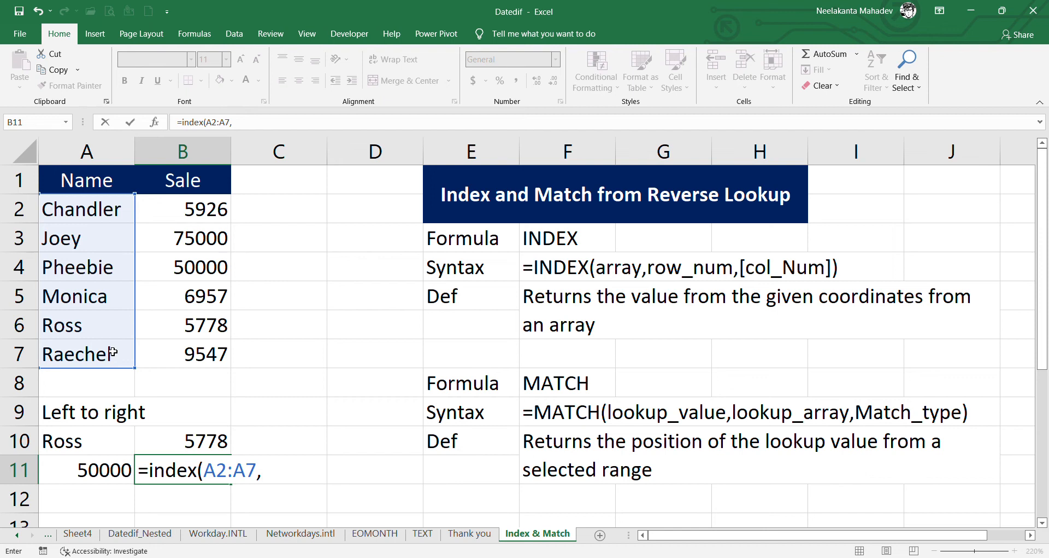
type("match(")
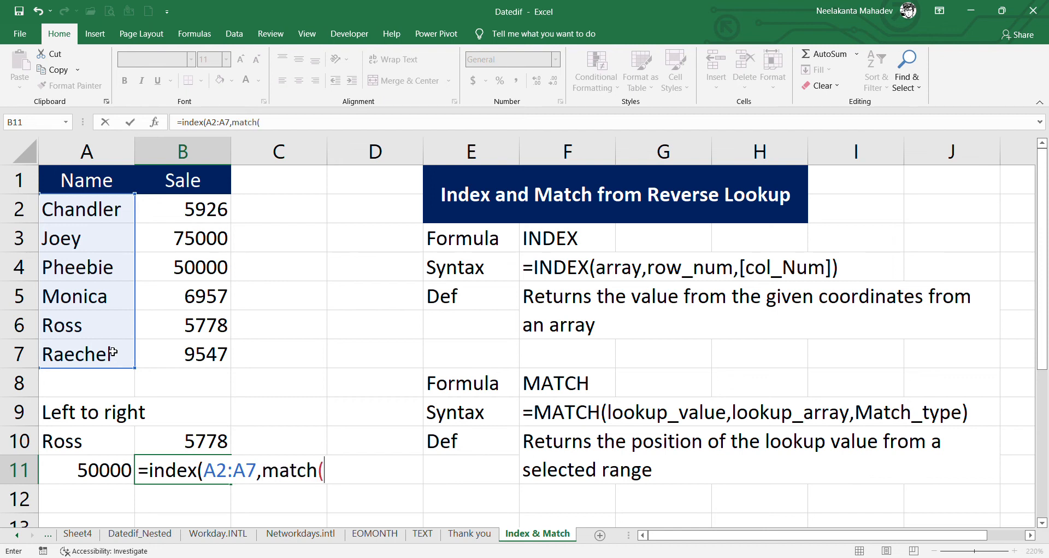
left_click(105, 472)
type(",")
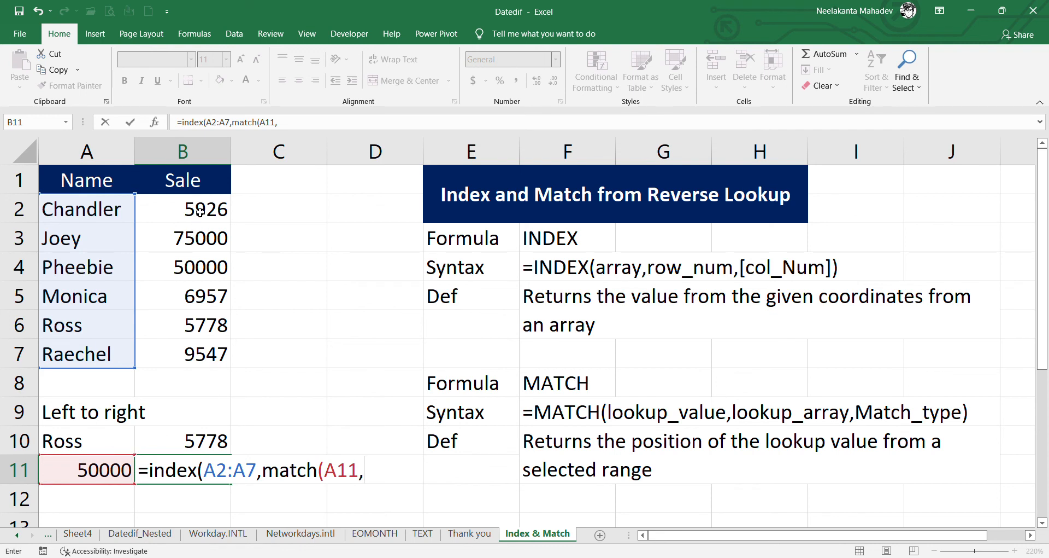
left_click_drag(200, 211, 201, 354)
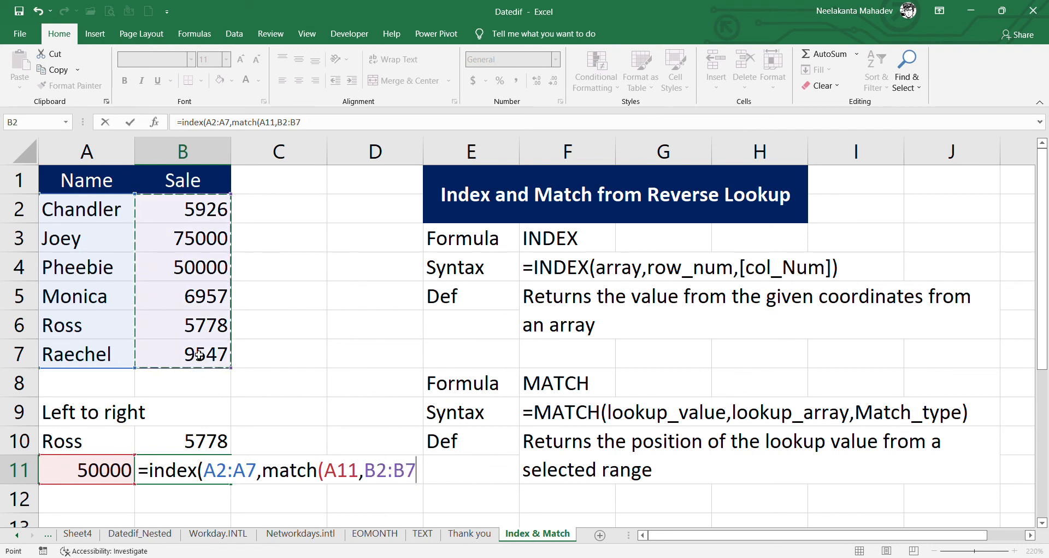
type(",0))")
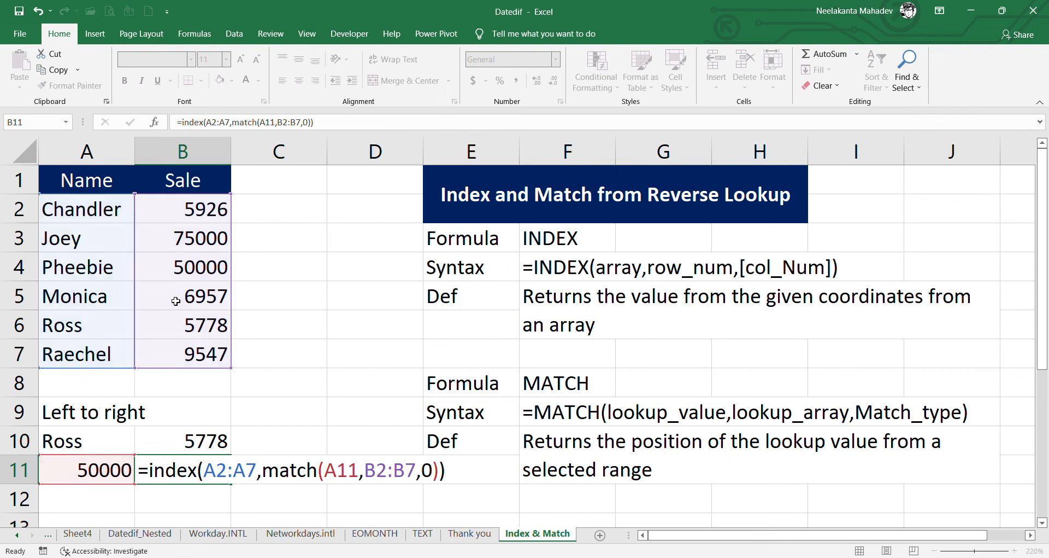
key("Return")
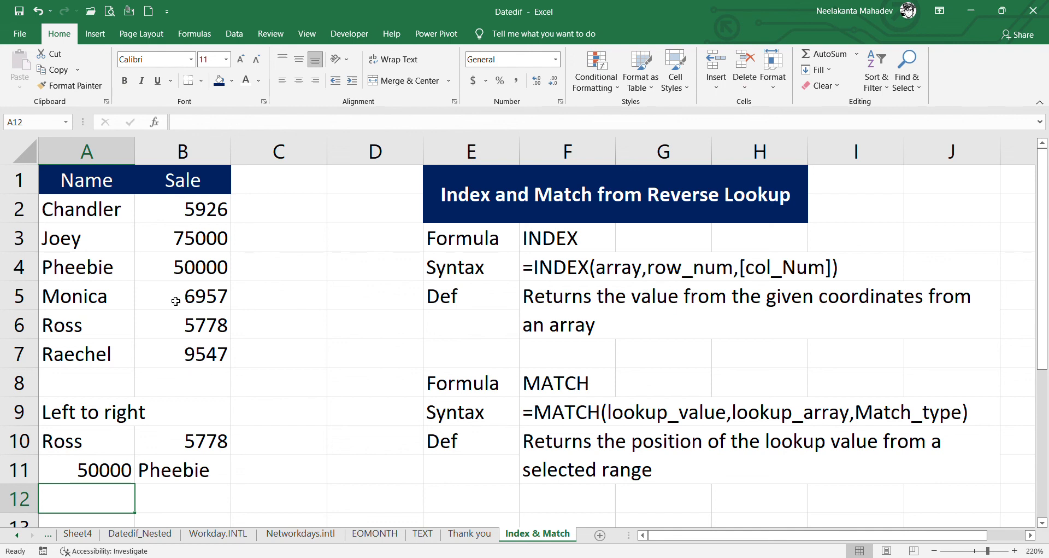
double_click(210, 470)
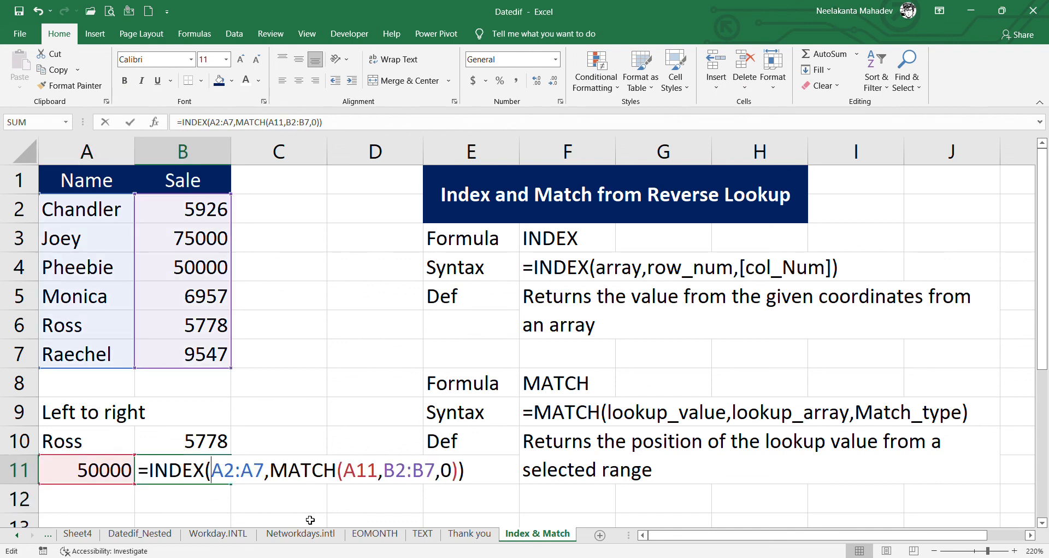